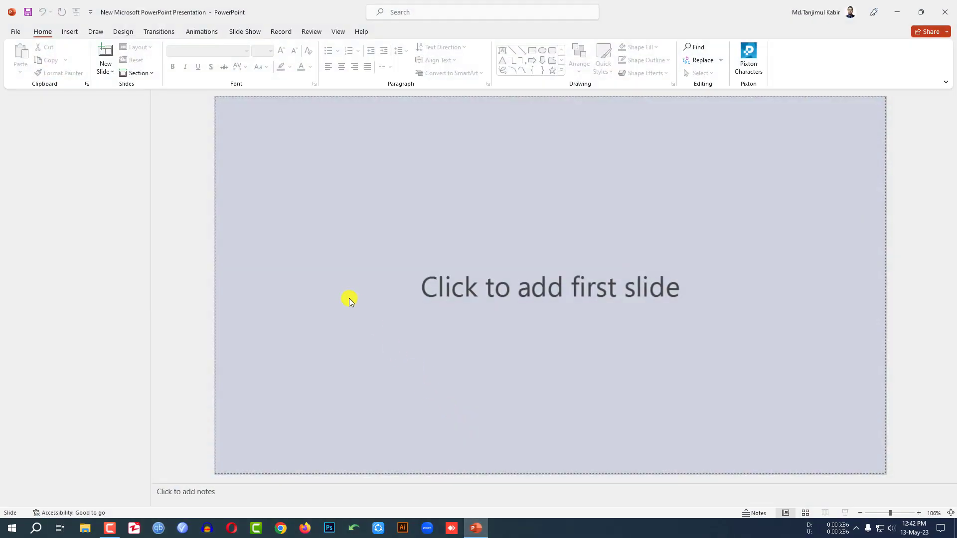
Add a blank slide as the first slide.
{"action": "left_click", "coordinate": [110, 73]}
{"action": "left_click", "coordinate": [128, 201]}
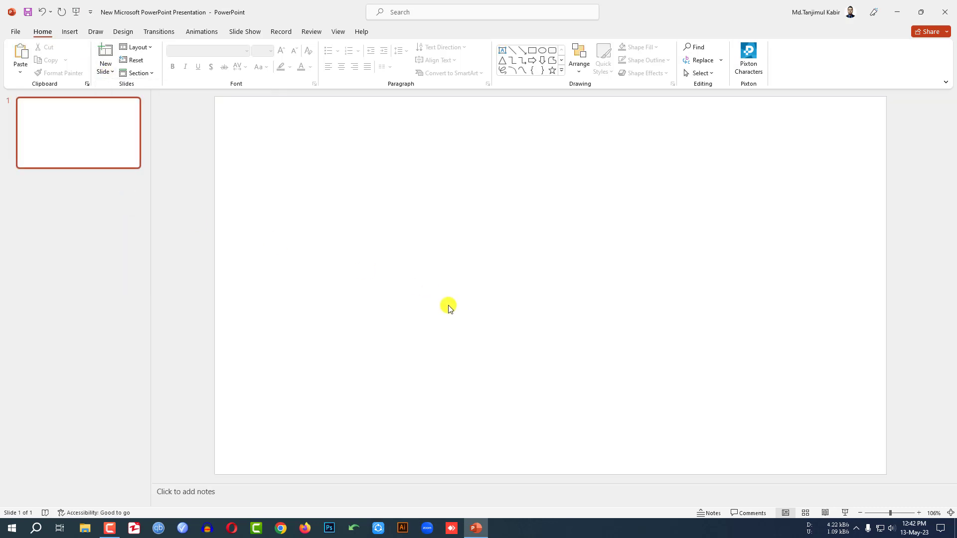
{"action": "scroll", "coordinate": [447, 303], "scroll_direction": "down", "scroll_amount": 3}
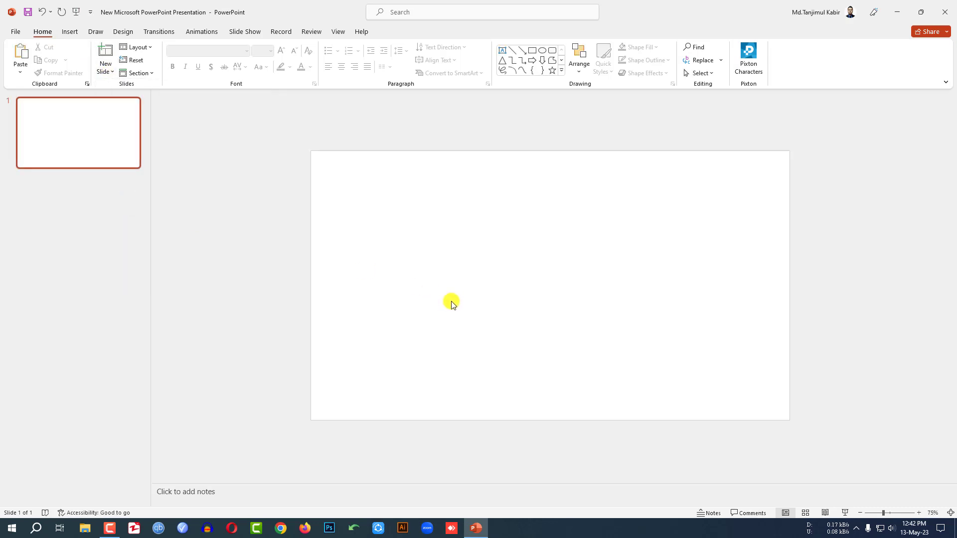
Insert the stock 3D globe model found by searching 'earth'.
{"action": "left_click", "coordinate": [74, 33]}
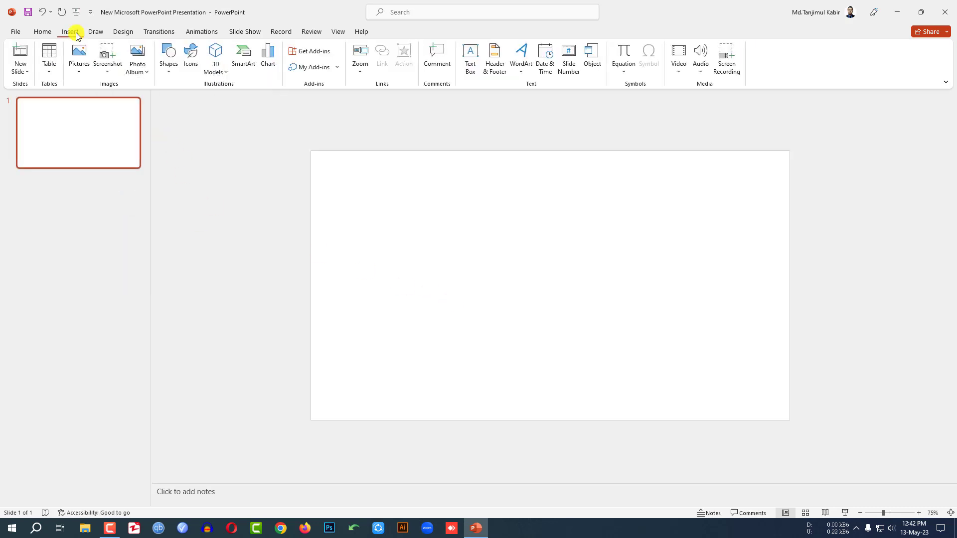
{"action": "left_click", "coordinate": [222, 75]}
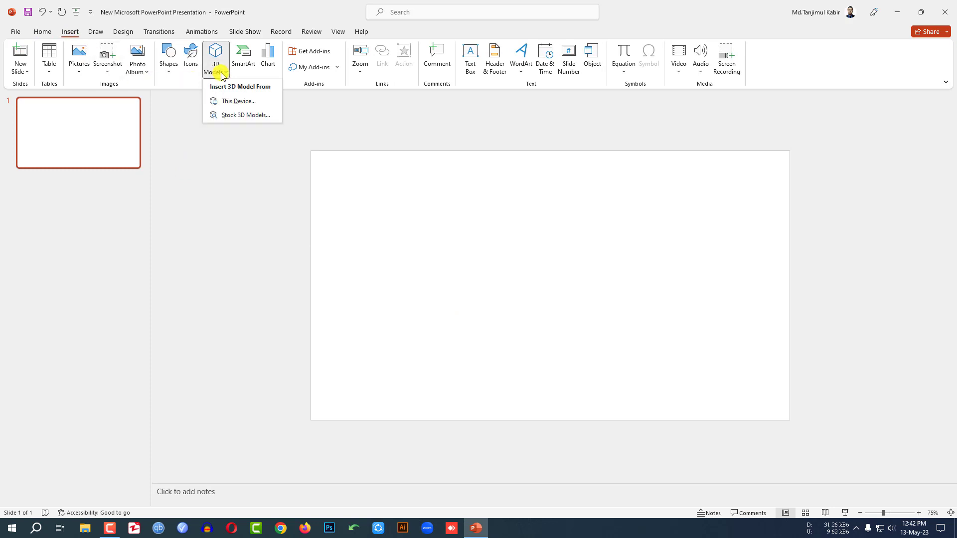
{"action": "left_click", "coordinate": [236, 116]}
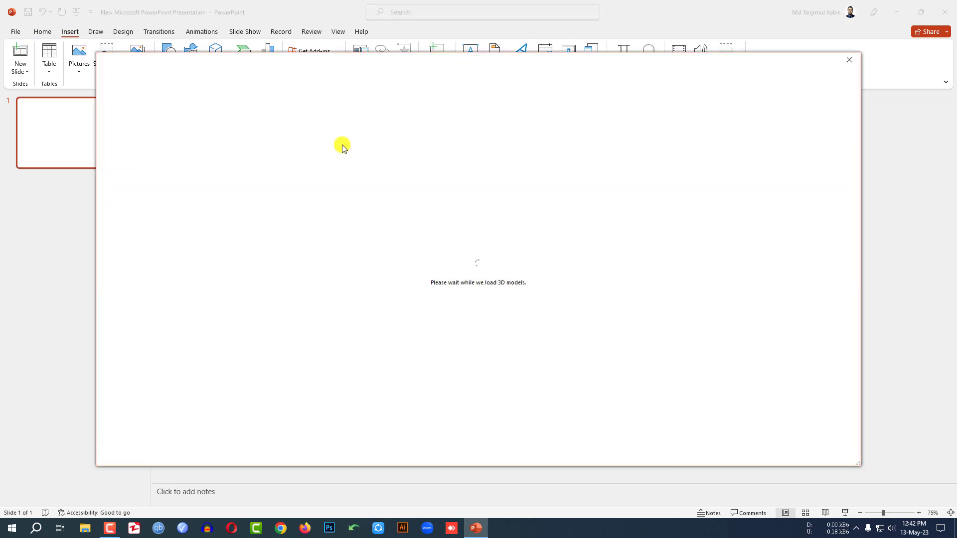
{"action": "type", "text": "earth"}
{"action": "key", "text": "Return"}
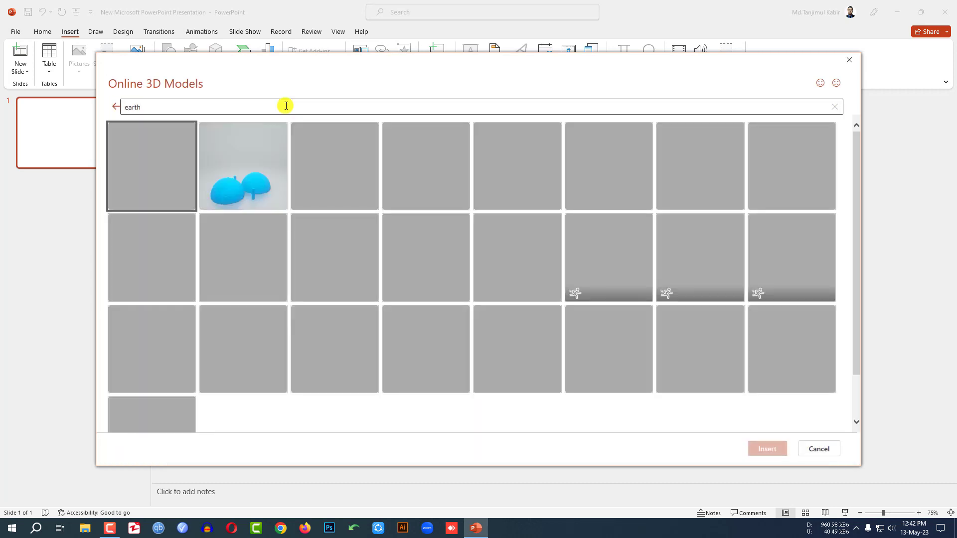
{"action": "left_click", "coordinate": [521, 160]}
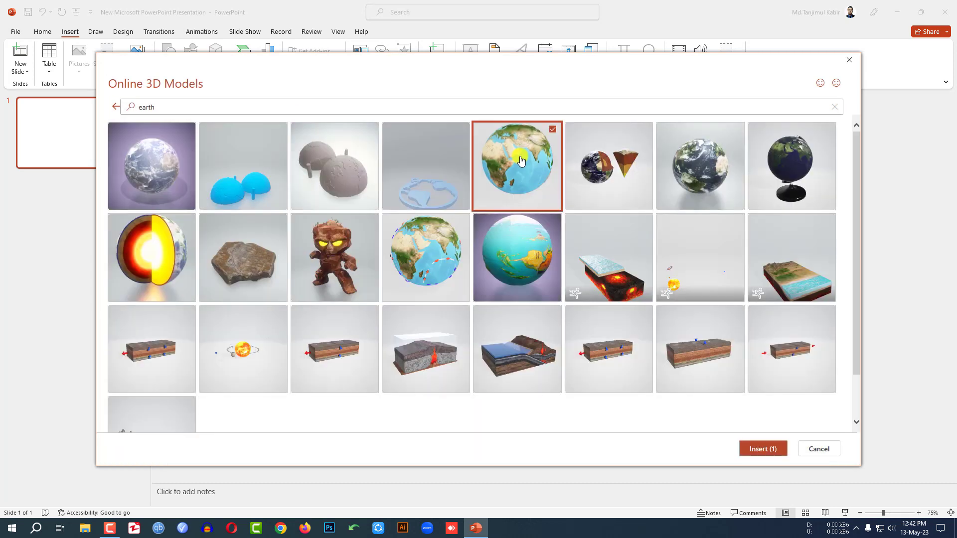
{"action": "left_click", "coordinate": [757, 450]}
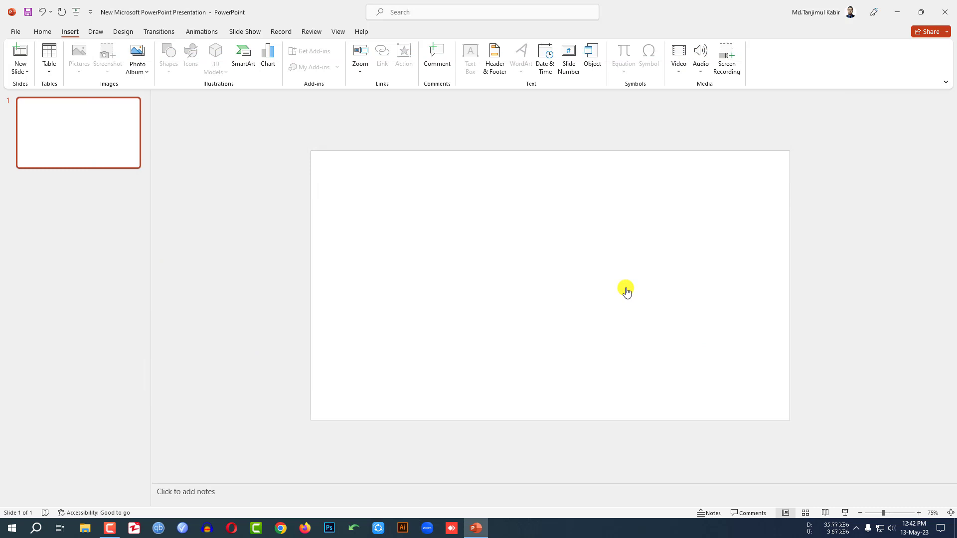
{"action": "left_click", "coordinate": [71, 32]}
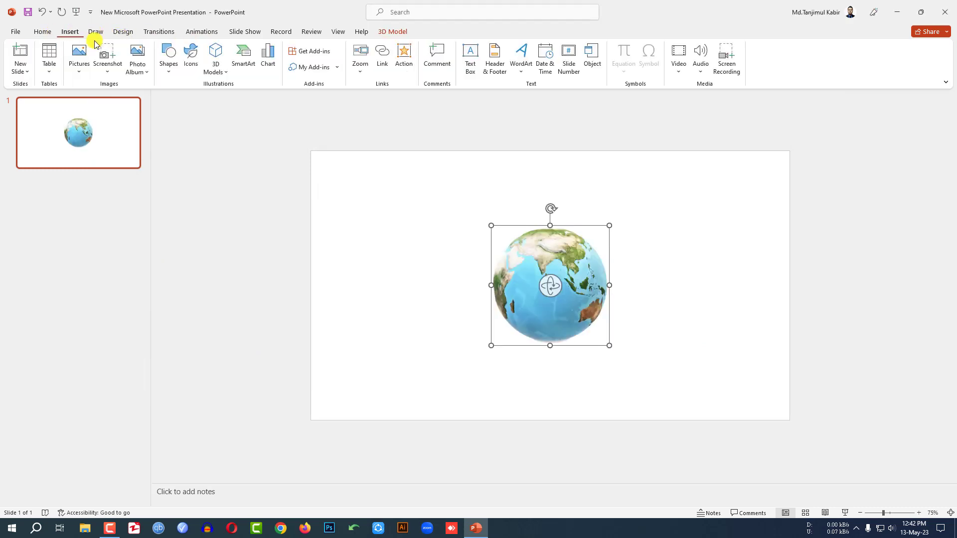
Insert a cratered grey moon stock 3D model beside the earth.
{"action": "left_click", "coordinate": [214, 70]}
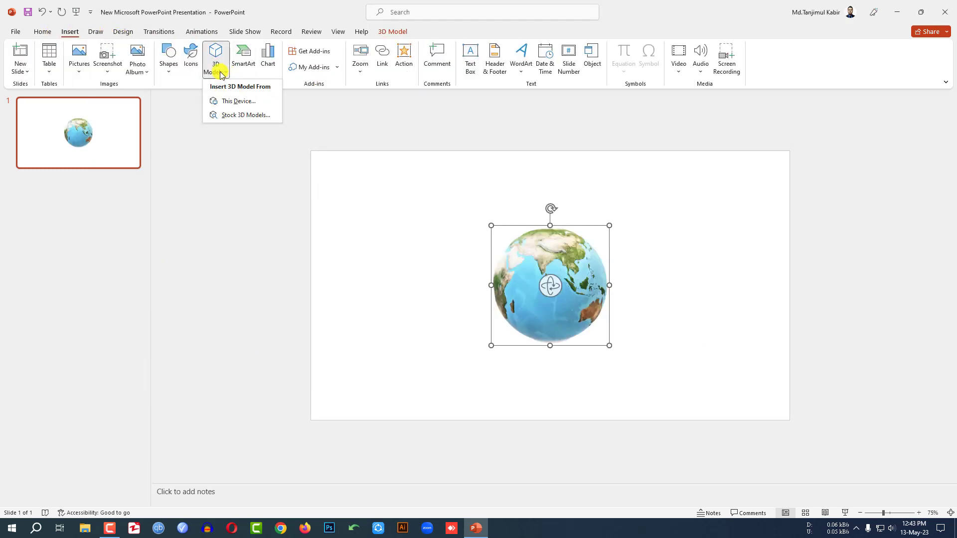
{"action": "left_click", "coordinate": [235, 116]}
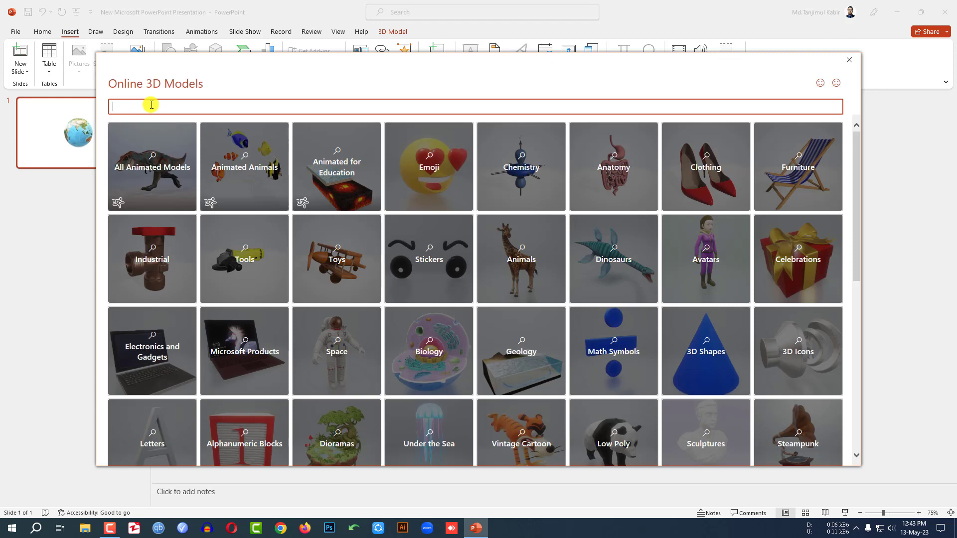
{"action": "key", "text": "Return"}
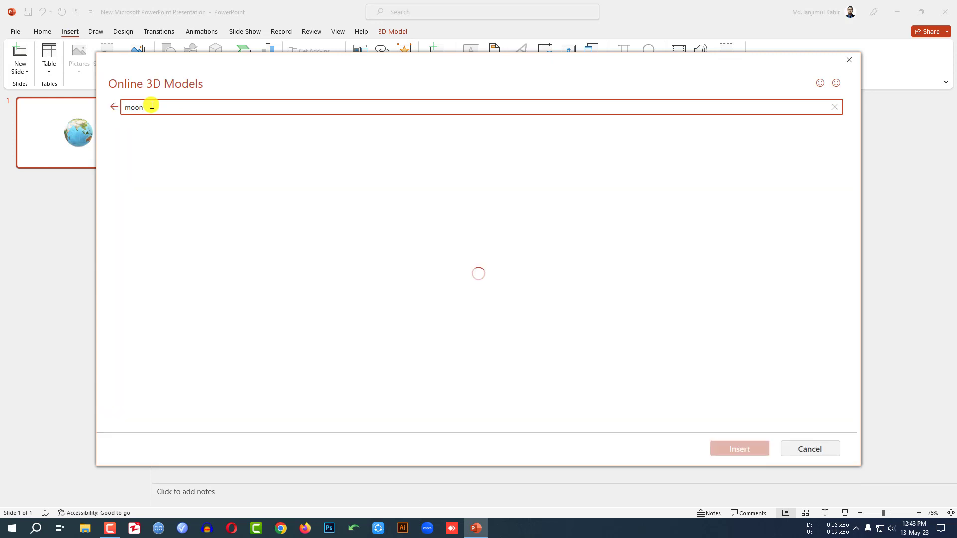
{"action": "left_click", "coordinate": [451, 146]}
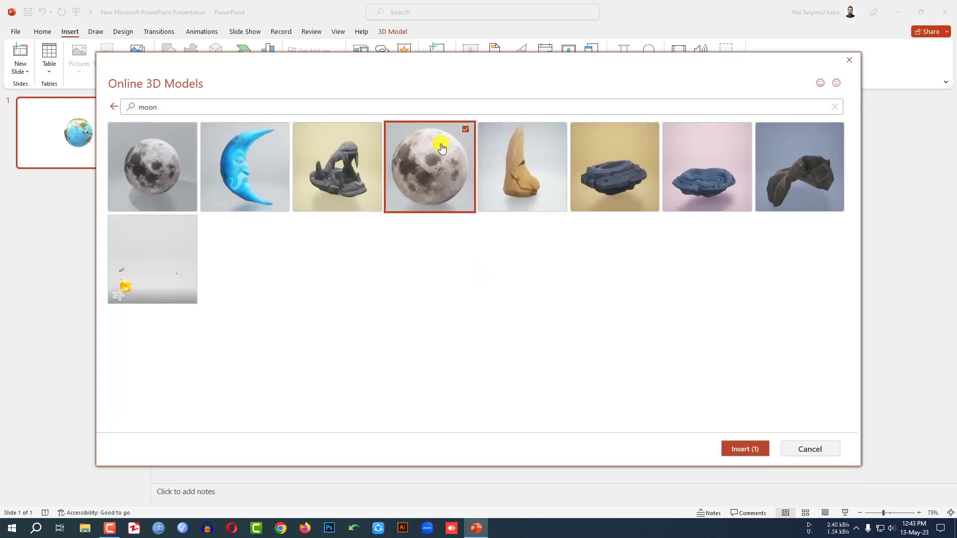
{"action": "left_click", "coordinate": [741, 456]}
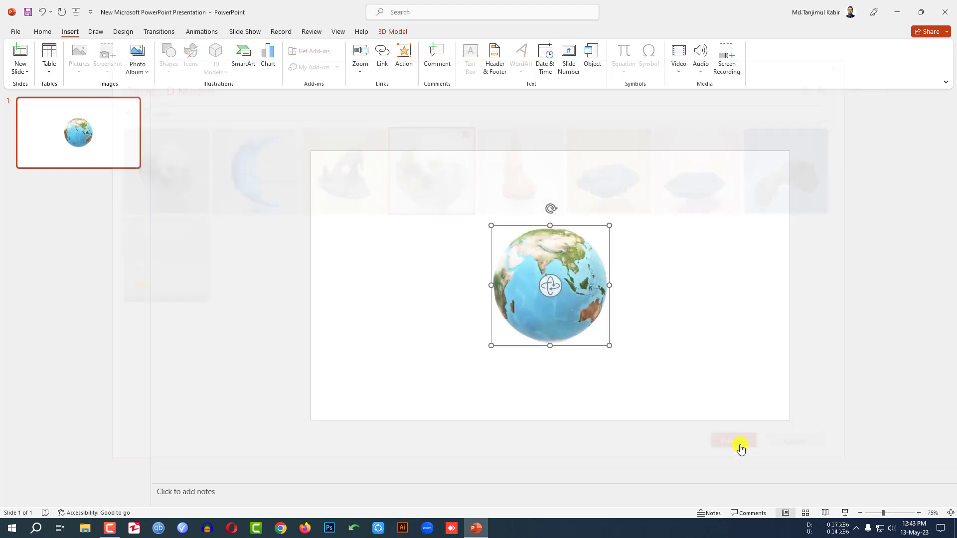
{"action": "left_click", "coordinate": [70, 32]}
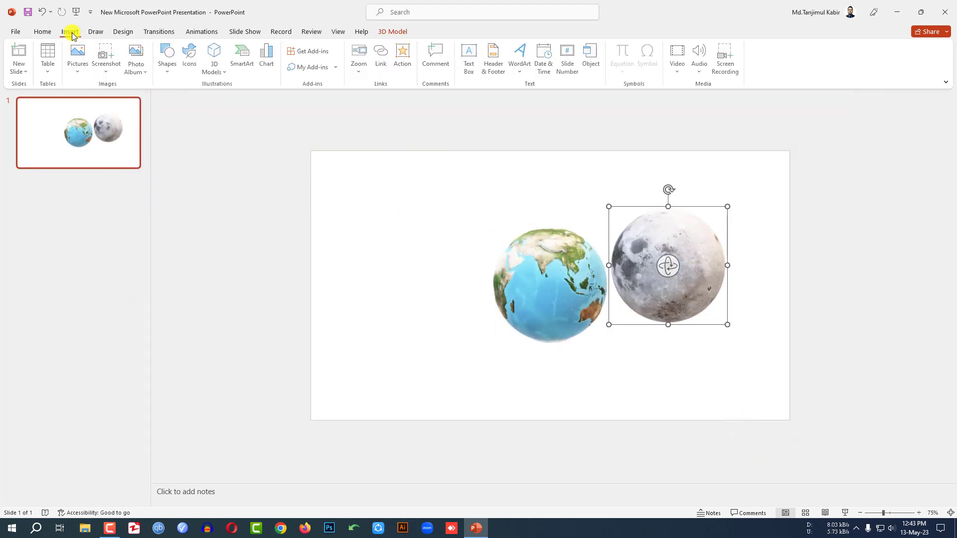
Insert a fiery orange sun stock 3D model found by searching 'sun'.
{"action": "left_click", "coordinate": [216, 70]}
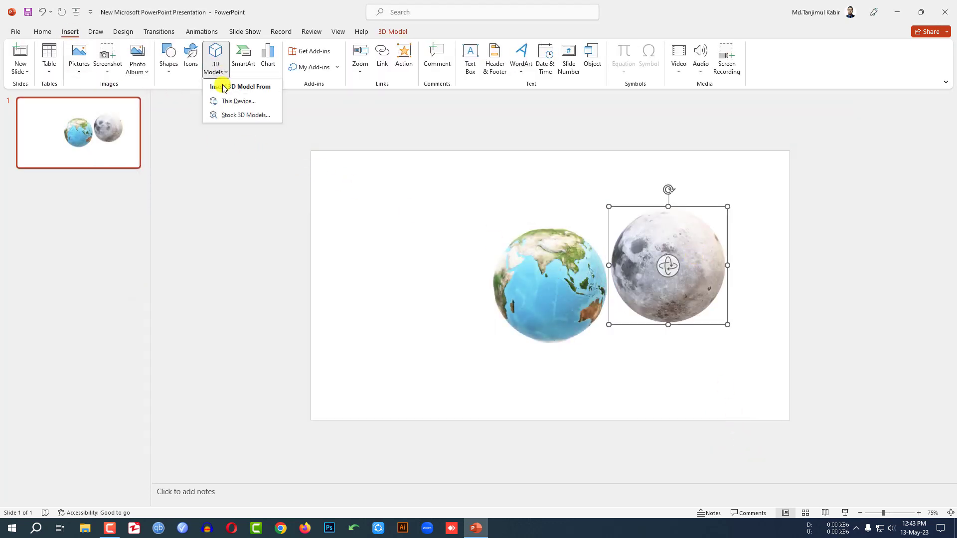
{"action": "left_click", "coordinate": [234, 115]}
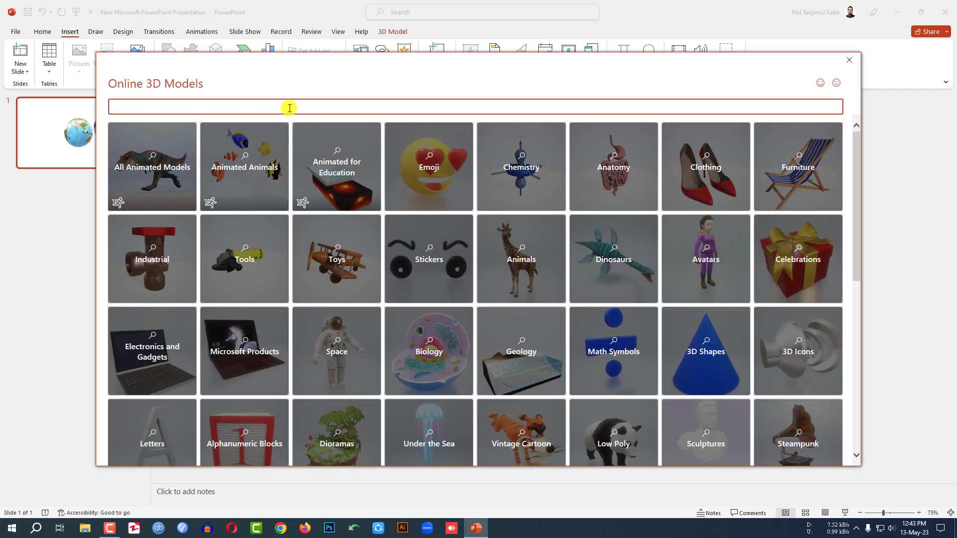
{"action": "type", "text": "sun"}
{"action": "key", "text": "Return"}
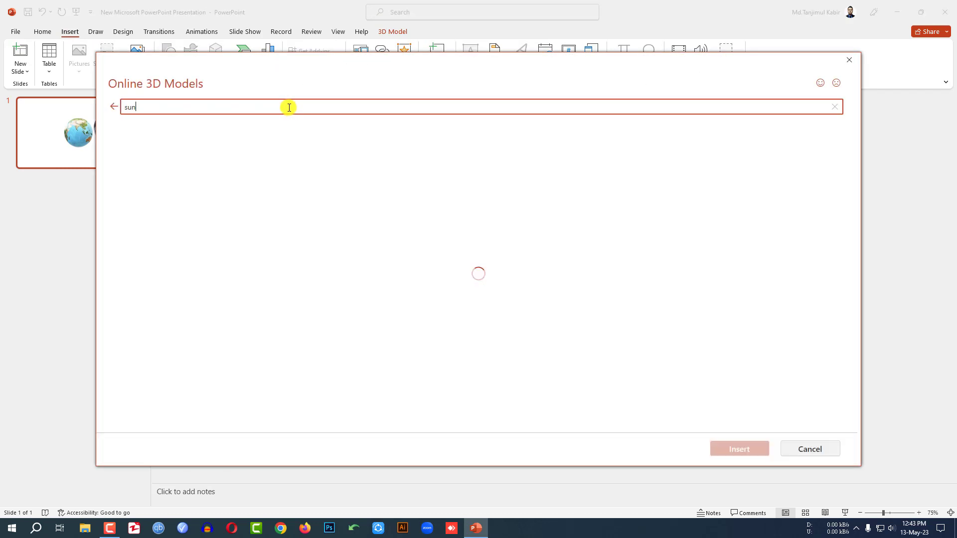
{"action": "left_click", "coordinate": [814, 171]}
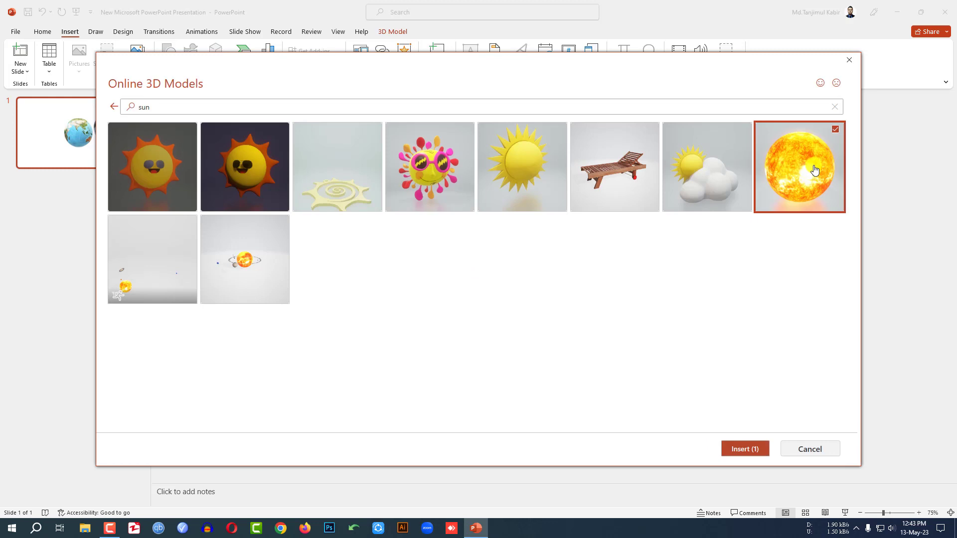
{"action": "left_click", "coordinate": [746, 450]}
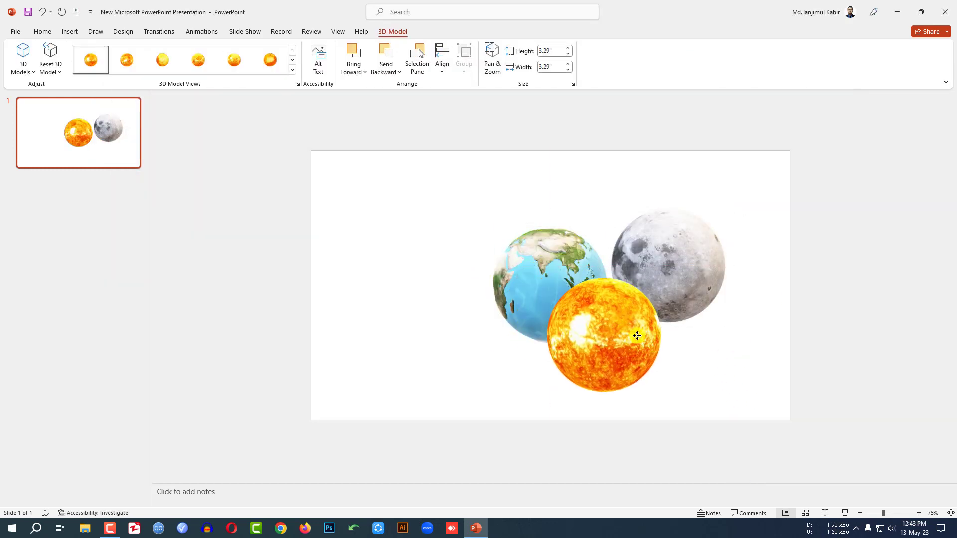
Rotate the sun model and turn the earth to show Africa.
{"action": "left_click_drag", "start_coordinate": [683, 344], "coordinate": [643, 259]}
{"action": "left_click", "coordinate": [545, 280]}
{"action": "left_click_drag", "start_coordinate": [544, 280], "coordinate": [600, 207]}
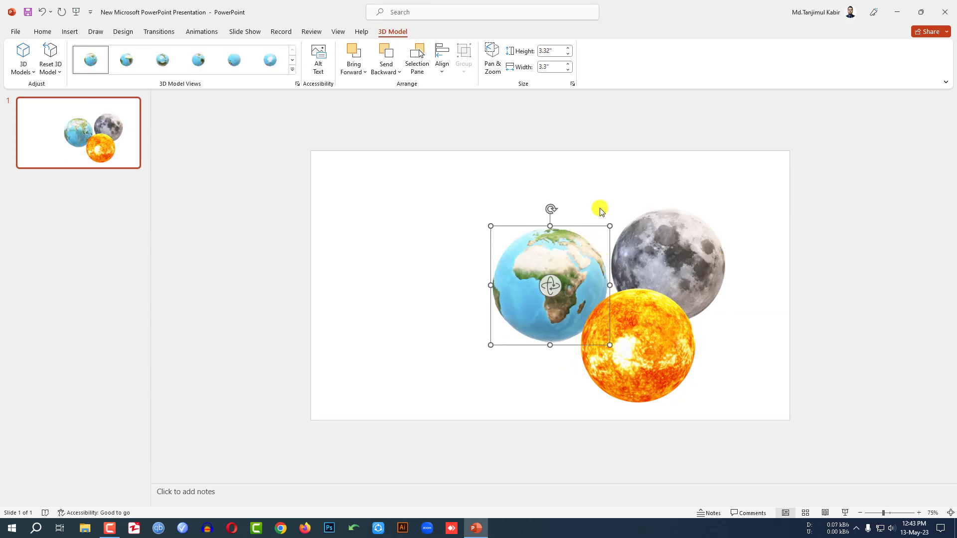
{"action": "left_click", "coordinate": [603, 200]}
{"action": "left_click", "coordinate": [70, 31]}
{"action": "left_click", "coordinate": [81, 74]}
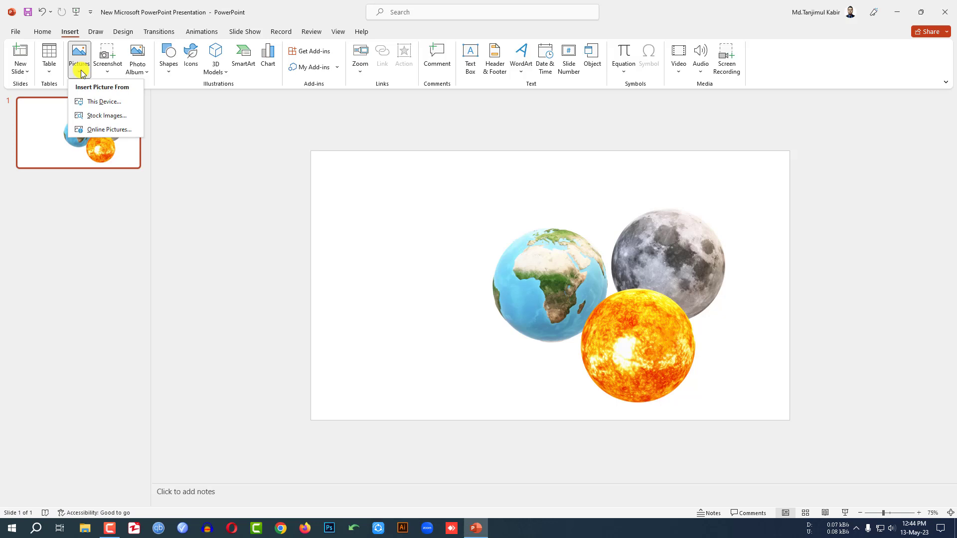
Insert galaxy image 31367 from the Downloads folder.
{"action": "left_click", "coordinate": [102, 103]}
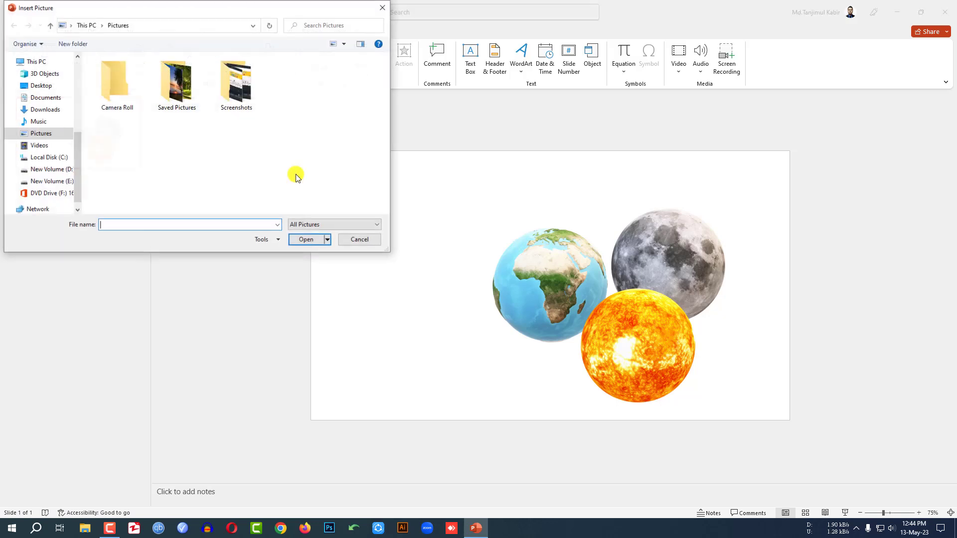
{"action": "left_click", "coordinate": [44, 111]}
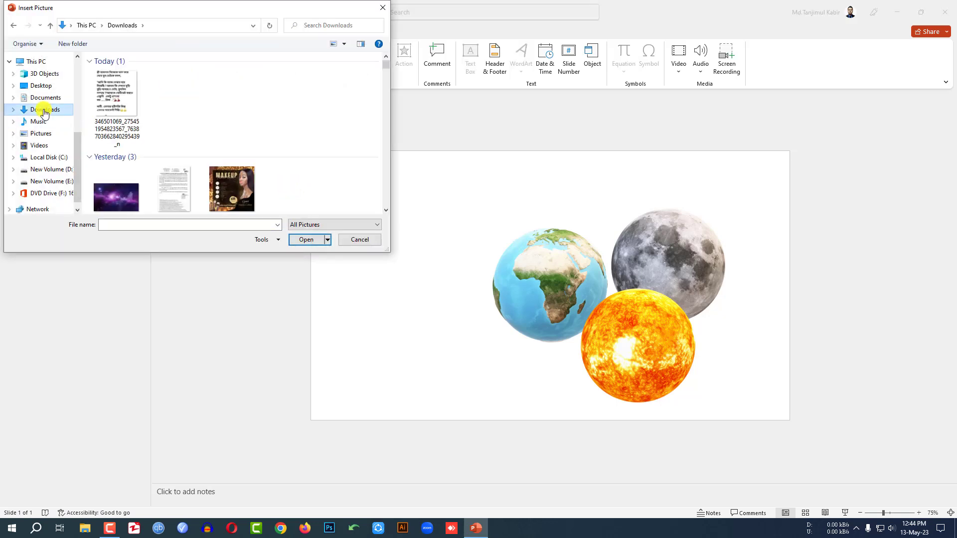
{"action": "scroll", "coordinate": [230, 148], "scroll_direction": "down", "scroll_amount": 1}
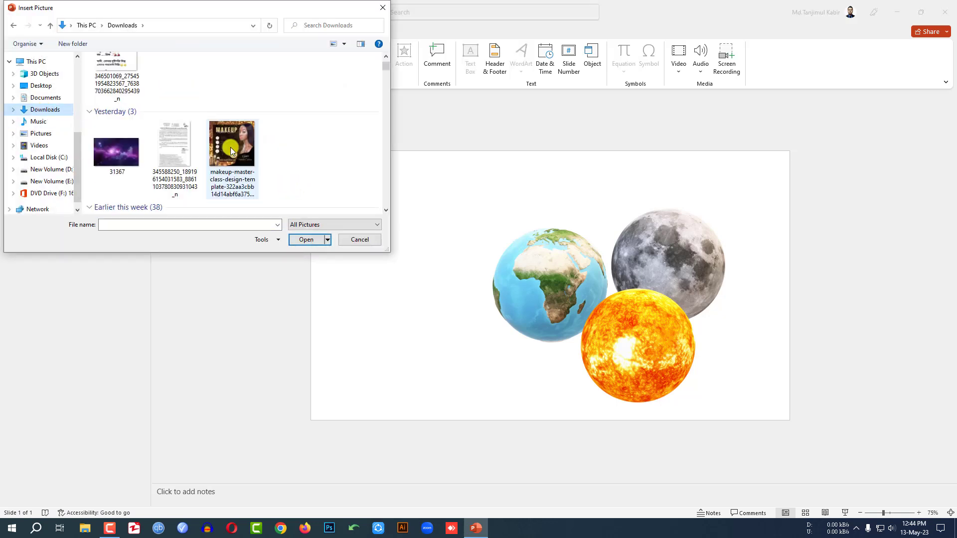
{"action": "left_click", "coordinate": [116, 154]}
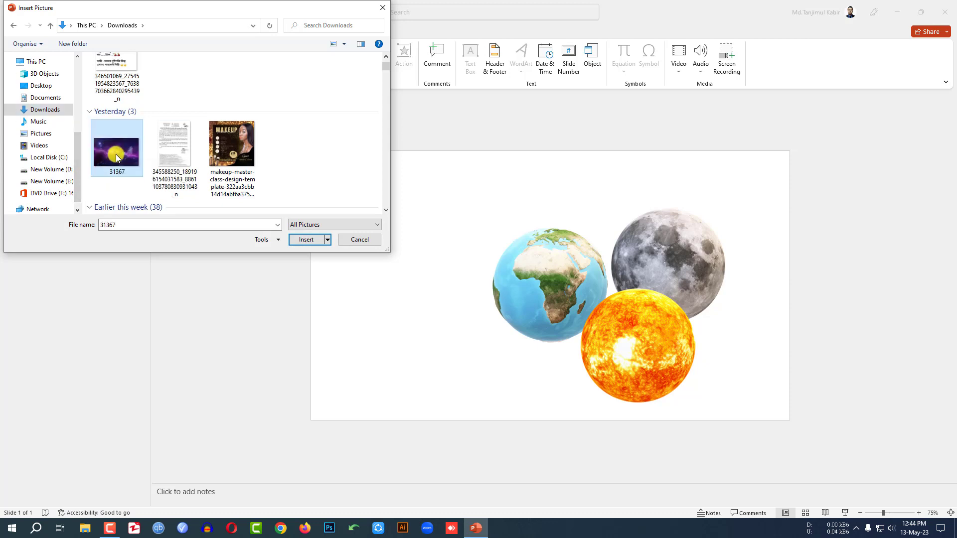
{"action": "left_click", "coordinate": [306, 240]}
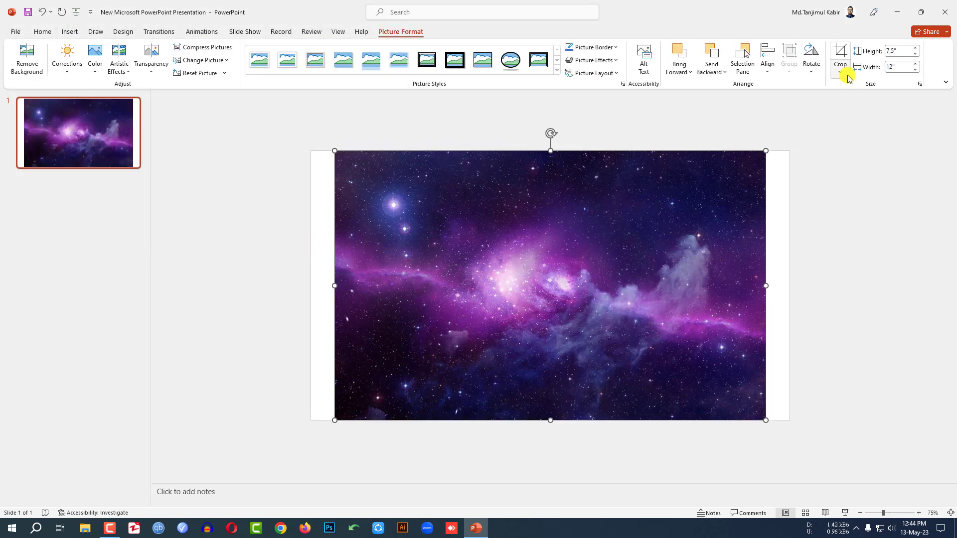
Crop the galaxy picture to a 16:9 aspect ratio.
{"action": "left_click", "coordinate": [845, 75]}
{"action": "mouse_move", "coordinate": [870, 115]}
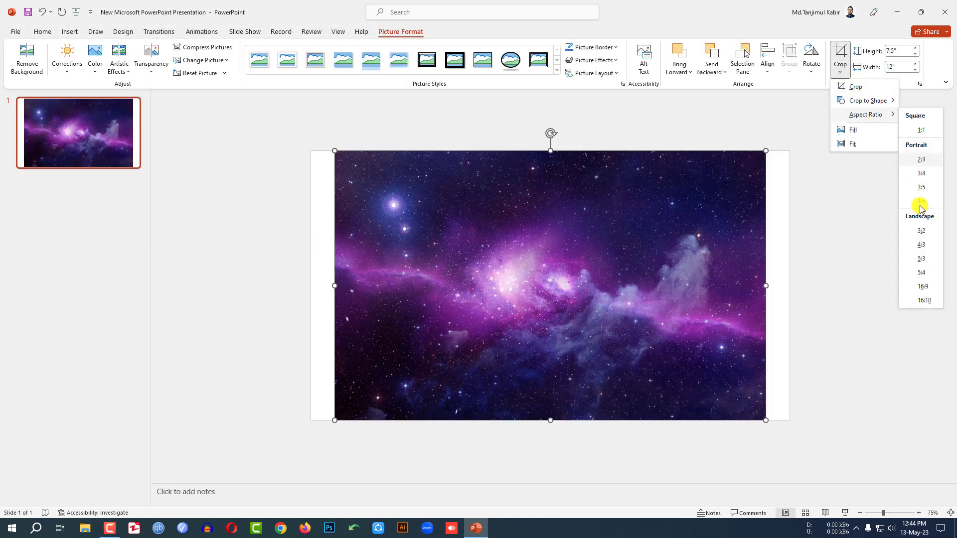
{"action": "left_click", "coordinate": [924, 287]}
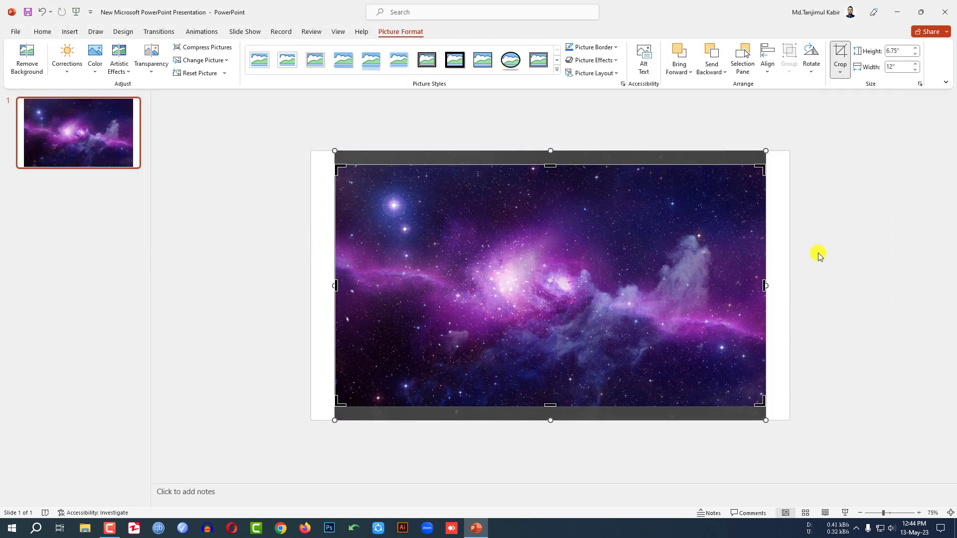
{"action": "left_click", "coordinate": [786, 236]}
Stretch the picture to fill the slide and send it behind the models.
{"action": "left_click_drag", "start_coordinate": [549, 228], "coordinate": [524, 218]}
{"action": "left_click_drag", "start_coordinate": [742, 394], "coordinate": [789, 420]}
{"action": "right_click", "coordinate": [676, 242]}
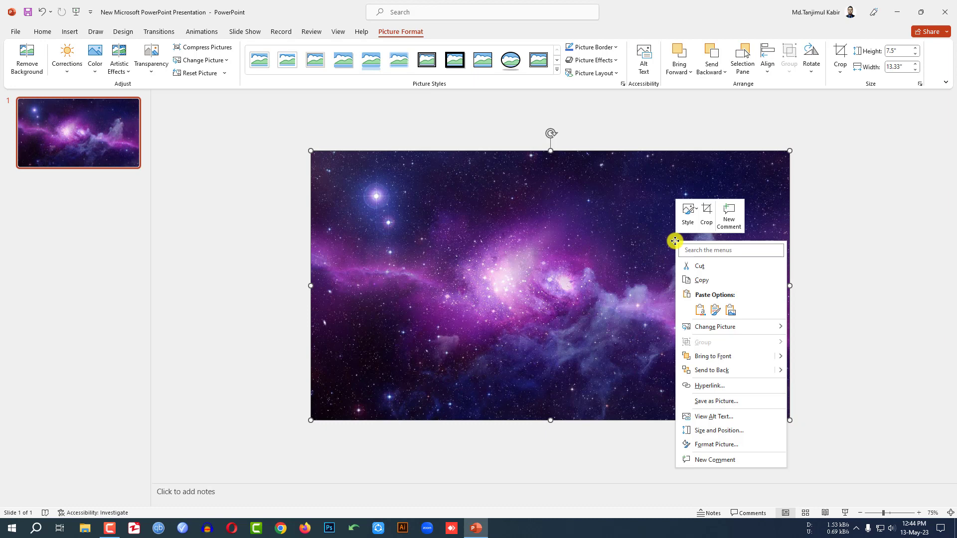
{"action": "left_click", "coordinate": [718, 370]}
Enlarge the sun and earth and line them up at the slide's left, moon beside earth.
{"action": "left_click_drag", "start_coordinate": [642, 356], "coordinate": [333, 292]}
{"action": "left_click_drag", "start_coordinate": [388, 223], "coordinate": [421, 185]}
{"action": "left_click_drag", "start_coordinate": [372, 264], "coordinate": [337, 284]}
{"action": "left_click_drag", "start_coordinate": [584, 285], "coordinate": [421, 287]}
{"action": "left_click_drag", "start_coordinate": [695, 264], "coordinate": [545, 271]}
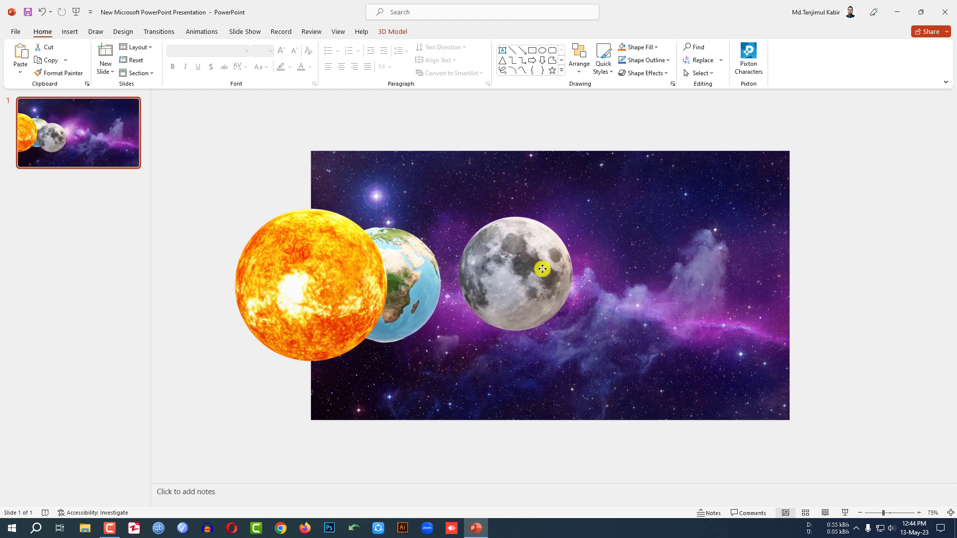
{"action": "left_click", "coordinate": [414, 252]}
{"action": "left_click_drag", "start_coordinate": [444, 224], "coordinate": [457, 211]}
{"action": "left_click_drag", "start_coordinate": [420, 267], "coordinate": [403, 272]}
Shrink the moon, overlap it with the earth, and send it behind the earth.
{"action": "left_click", "coordinate": [530, 271]}
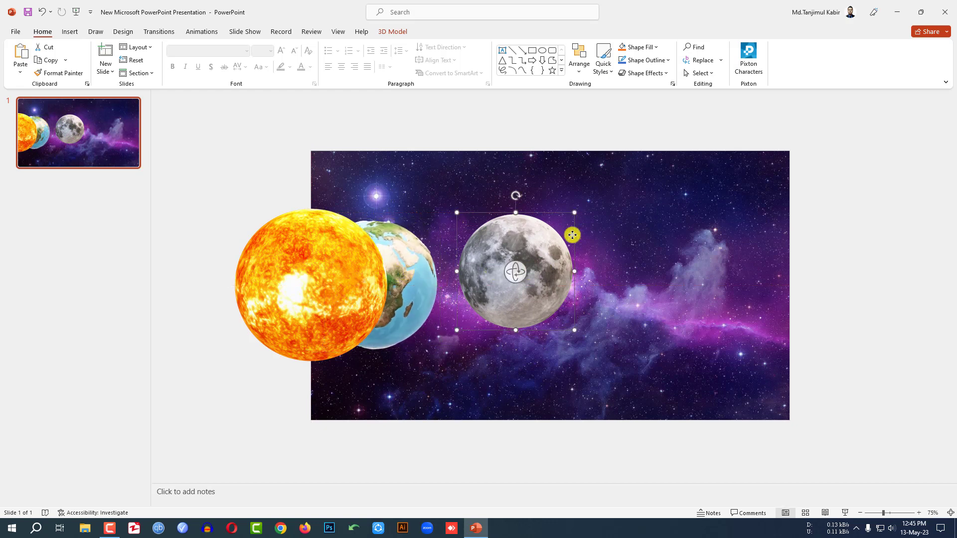
{"action": "left_click_drag", "start_coordinate": [575, 213], "coordinate": [554, 234]}
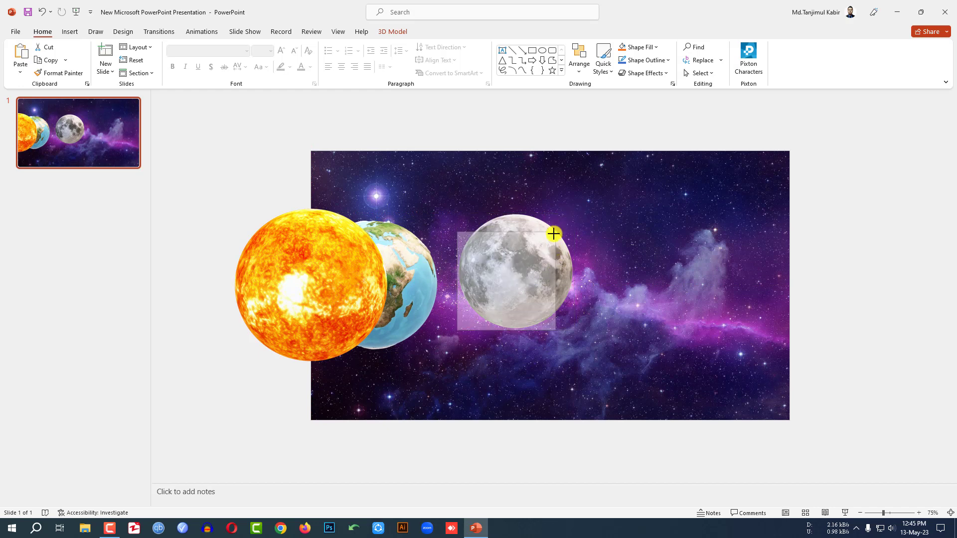
{"action": "left_click_drag", "start_coordinate": [536, 270], "coordinate": [486, 281]}
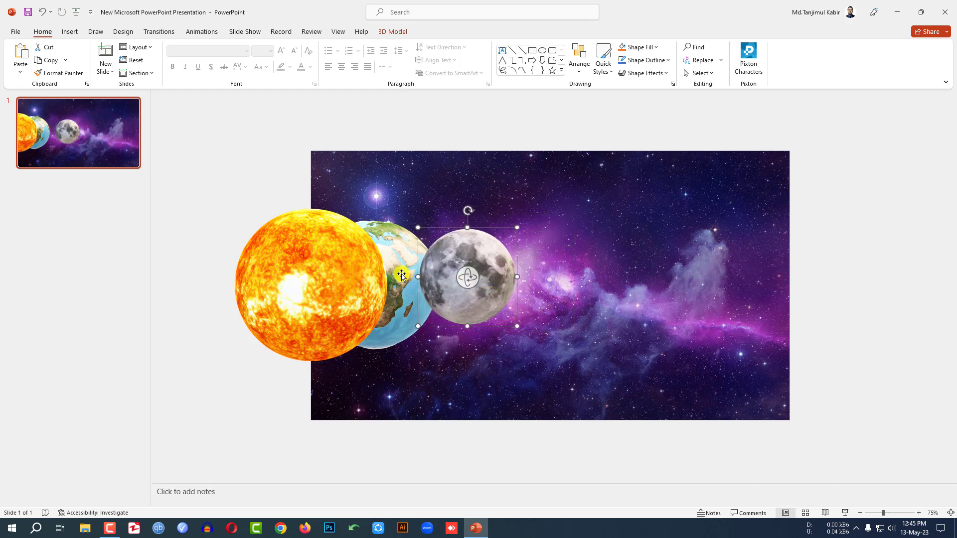
{"action": "right_click", "coordinate": [490, 264]}
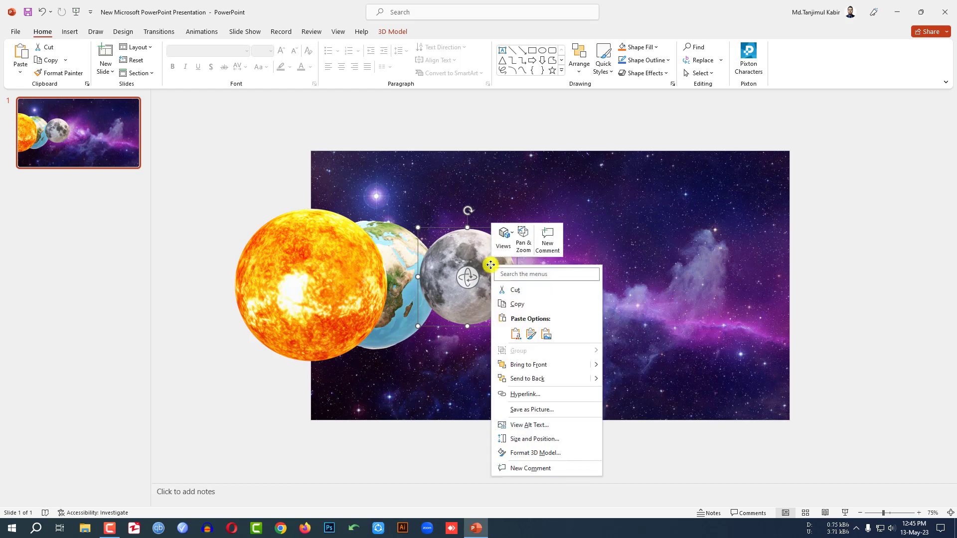
{"action": "mouse_move", "coordinate": [600, 380]}
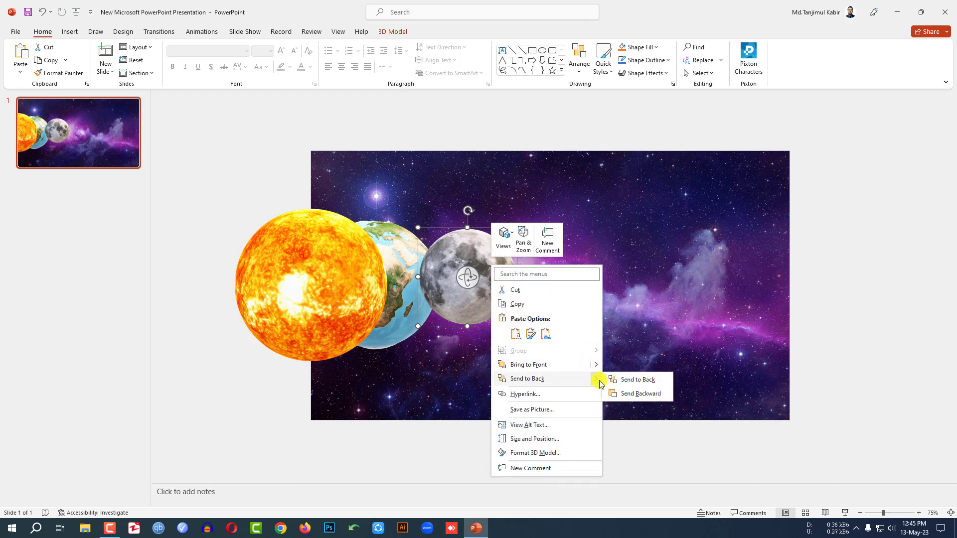
{"action": "left_click", "coordinate": [629, 393]}
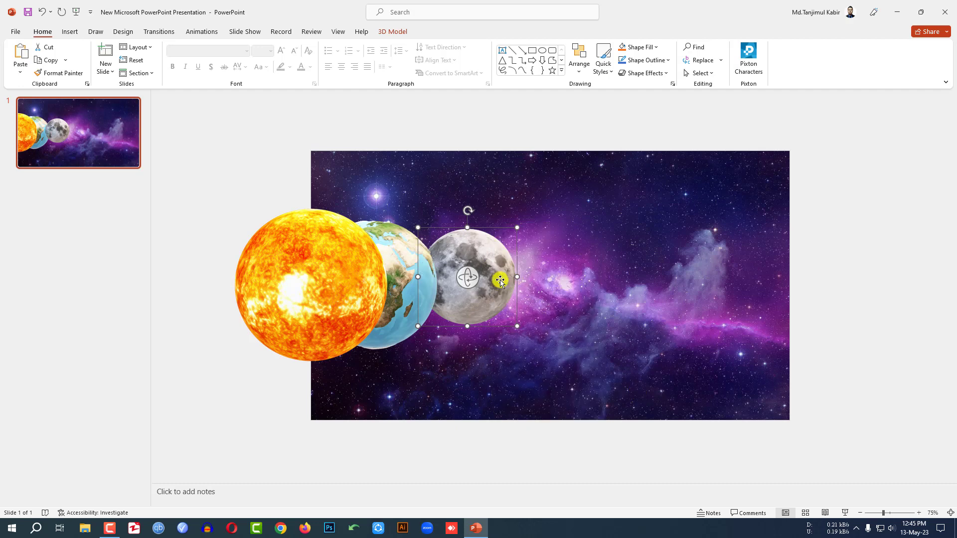
{"action": "left_click_drag", "start_coordinate": [471, 278], "coordinate": [455, 279]}
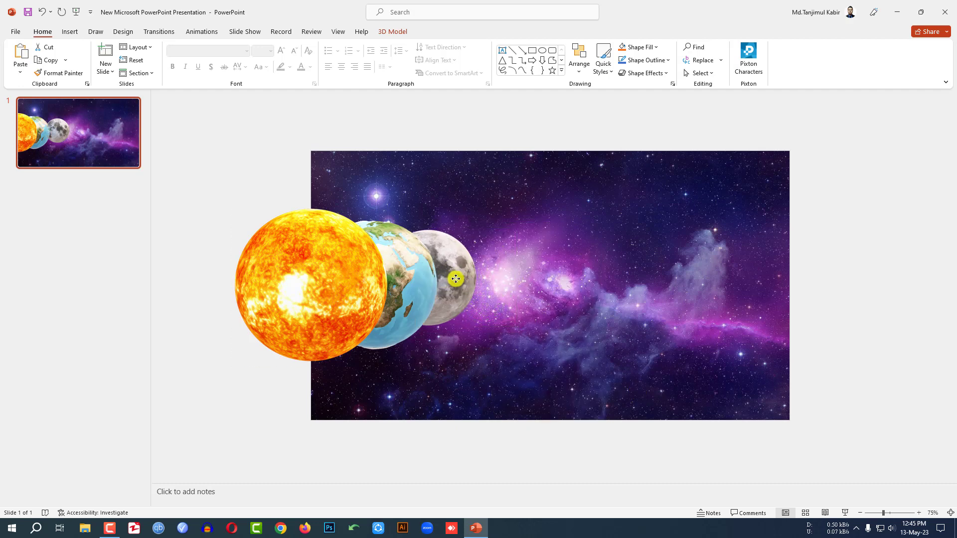
Select the sun, earth and moon together and nudge them slightly right.
{"action": "left_click", "coordinate": [312, 287]}
{"action": "left_click_drag", "start_coordinate": [185, 128], "coordinate": [600, 397]}
{"action": "left_click_drag", "start_coordinate": [456, 287], "coordinate": [476, 289]}
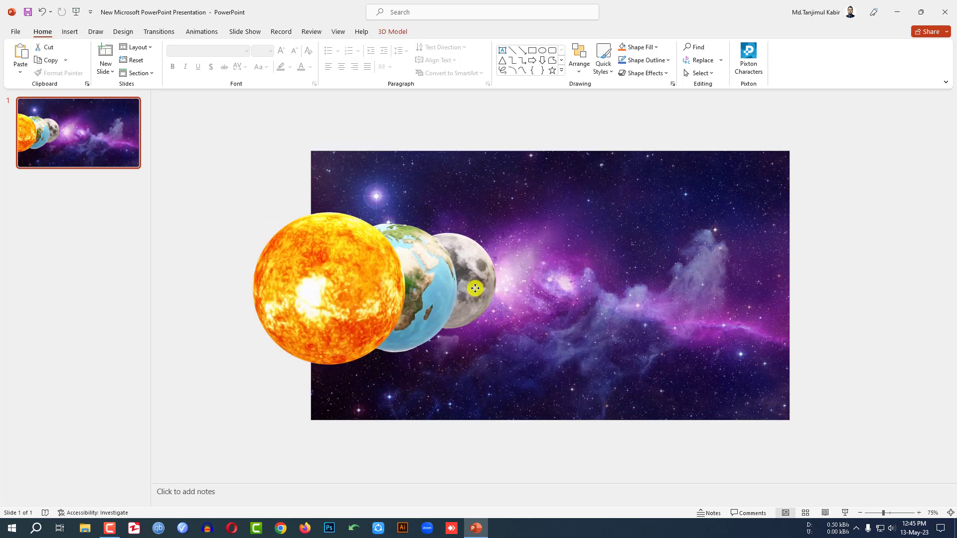
{"action": "left_click", "coordinate": [877, 270]}
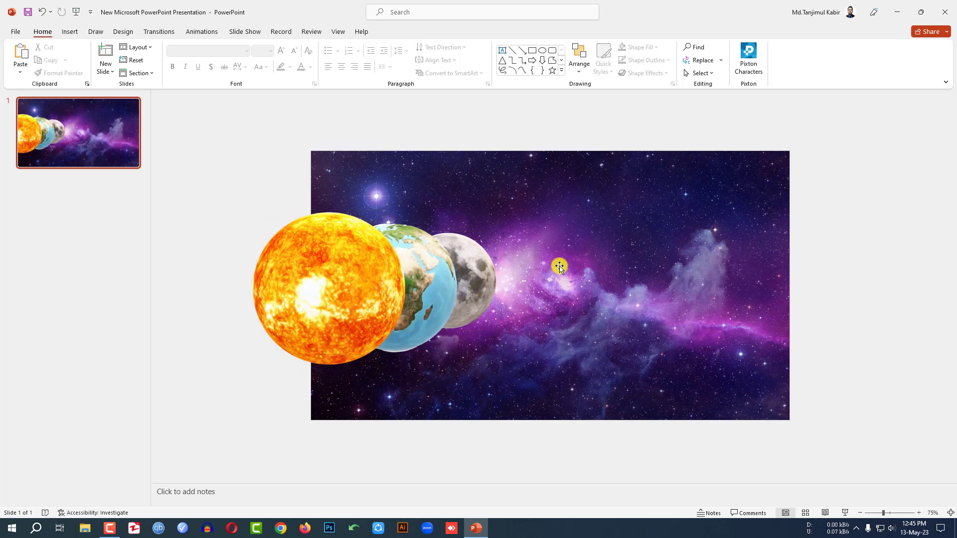
Draw a text box in the upper right and type the SOLAR SYSTEM title.
{"action": "left_click", "coordinate": [70, 32]}
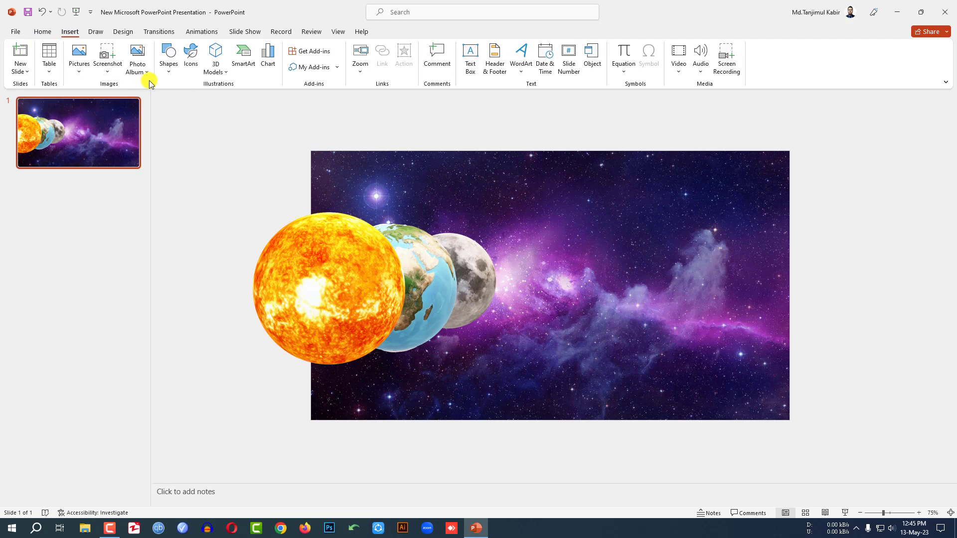
{"action": "left_click", "coordinate": [169, 63]}
{"action": "left_click", "coordinate": [166, 104]}
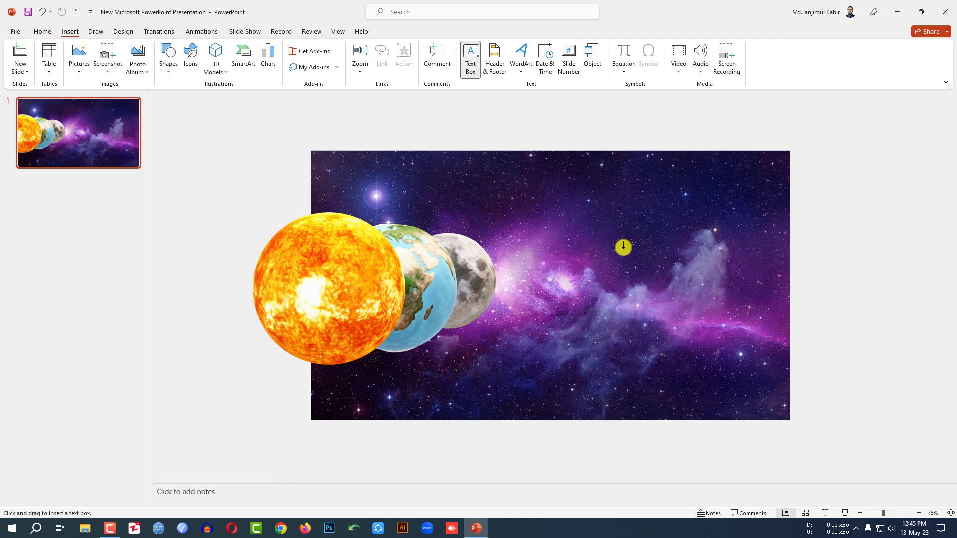
{"action": "left_click_drag", "start_coordinate": [581, 193], "coordinate": [744, 251]}
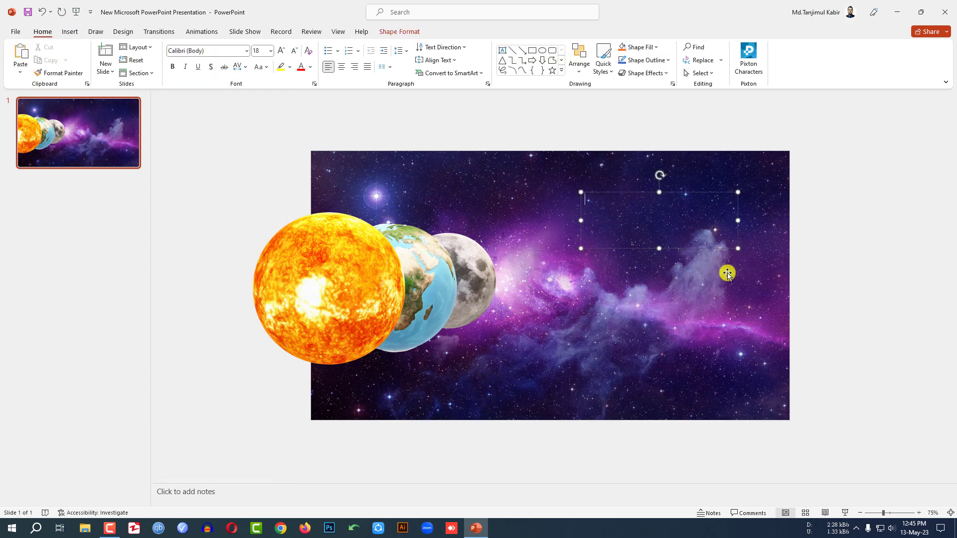
{"action": "type", "text": "SOLAR SYSTEM"}
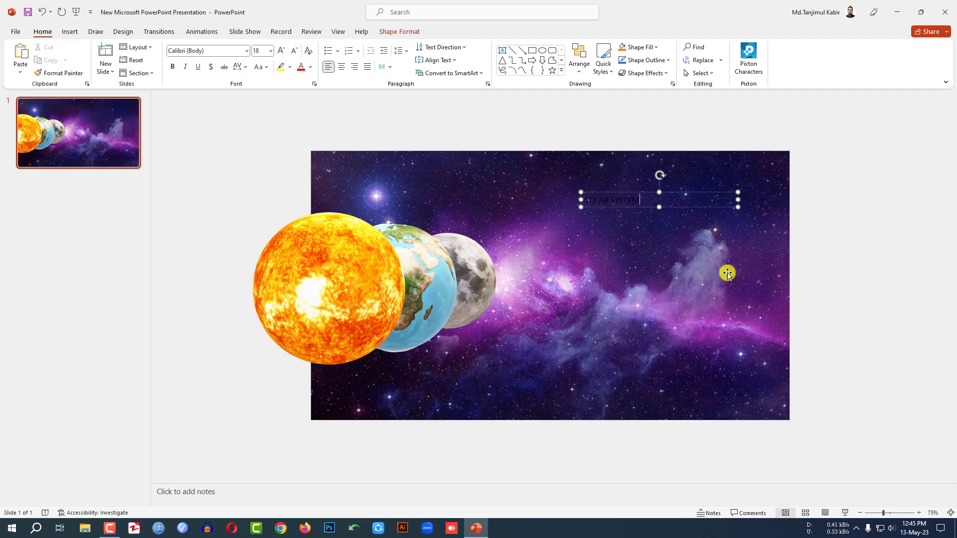
Make the title white, bold, 60 pt, with a text shadow.
{"action": "key", "text": "ctrl+a"}
{"action": "left_click", "coordinate": [310, 67]}
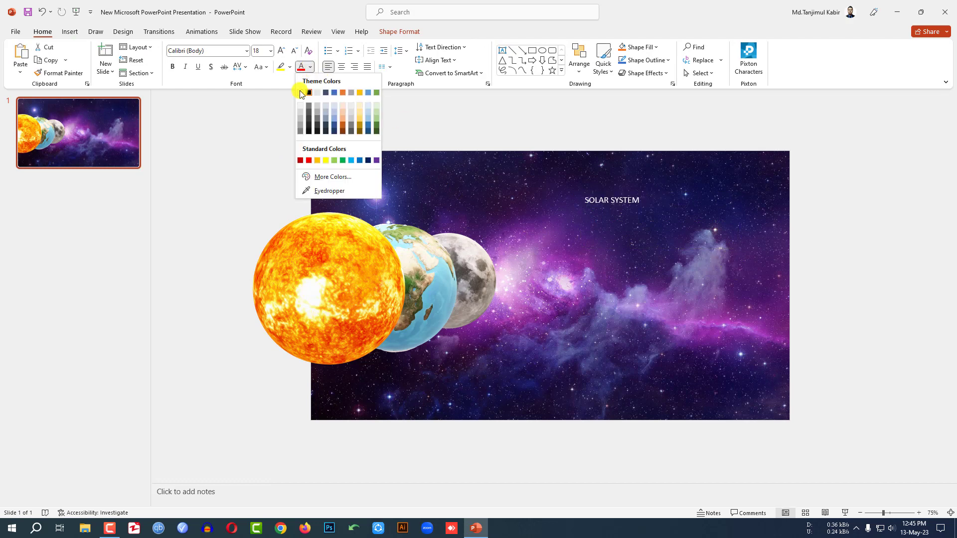
{"action": "left_click", "coordinate": [301, 93]}
{"action": "left_click", "coordinate": [283, 50]}
{"action": "left_click", "coordinate": [282, 50]}
{"action": "left_click", "coordinate": [283, 50]}
{"action": "left_click", "coordinate": [283, 50]}
{"action": "left_click", "coordinate": [283, 51]}
{"action": "left_click", "coordinate": [283, 50]}
{"action": "left_click", "coordinate": [282, 50]}
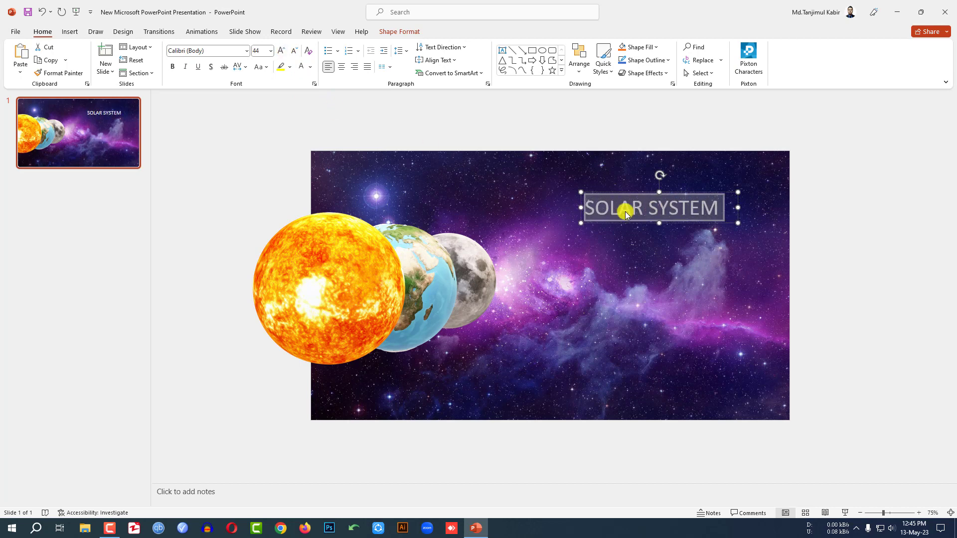
{"action": "left_click", "coordinate": [172, 67]}
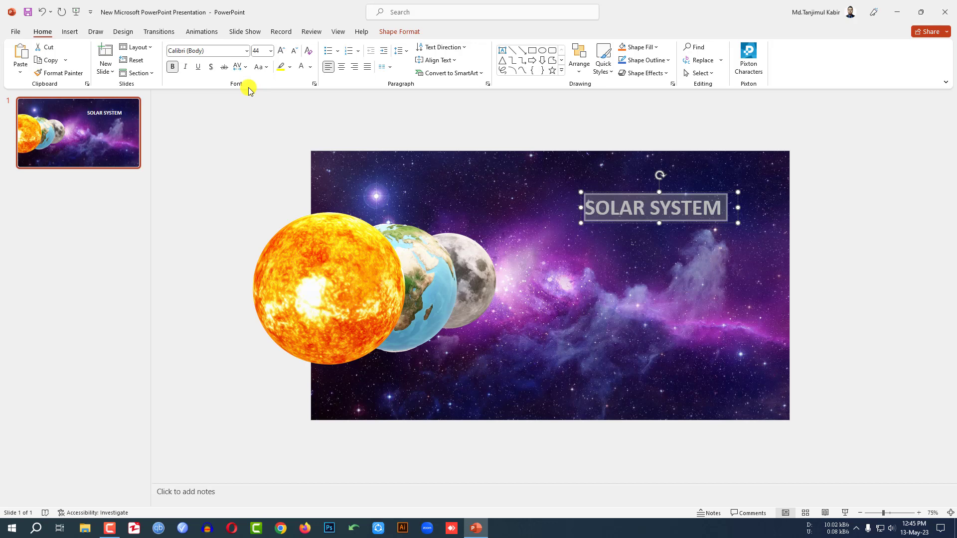
{"action": "left_click", "coordinate": [211, 69]}
{"action": "left_click", "coordinate": [281, 50]}
{"action": "left_click", "coordinate": [280, 50]}
{"action": "left_click", "coordinate": [281, 50]}
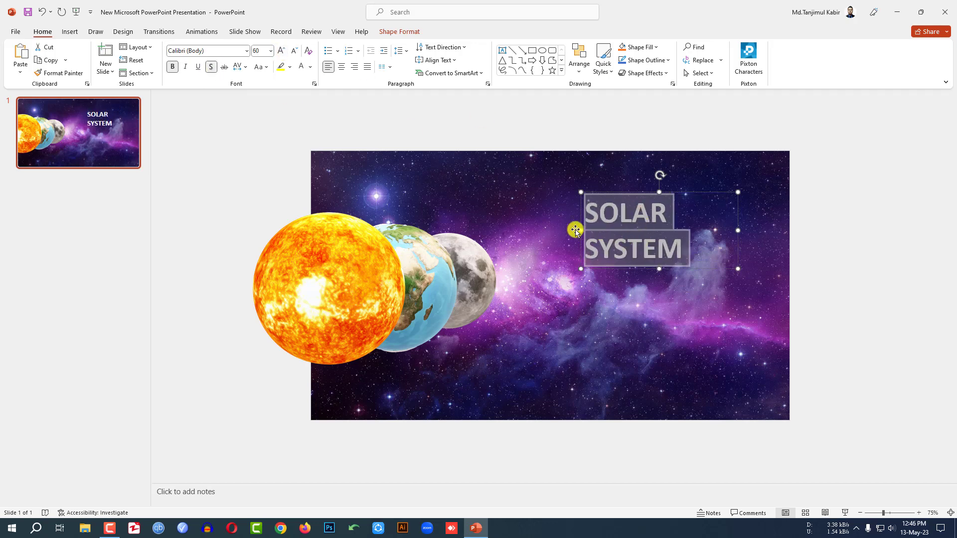
{"action": "left_click", "coordinate": [572, 228]}
{"action": "left_click", "coordinate": [70, 33]}
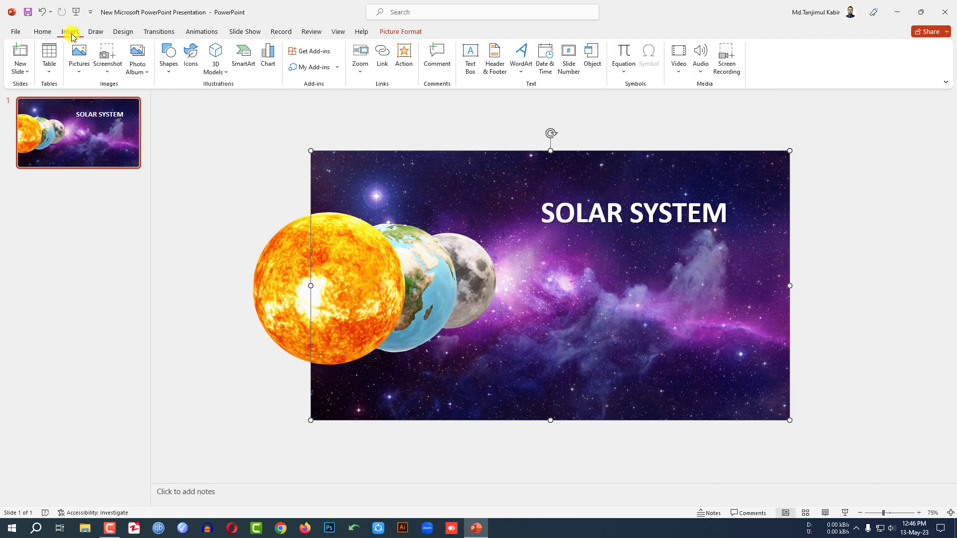
Add a text box below the title and paste in the solar-system description.
{"action": "left_click", "coordinate": [169, 67]}
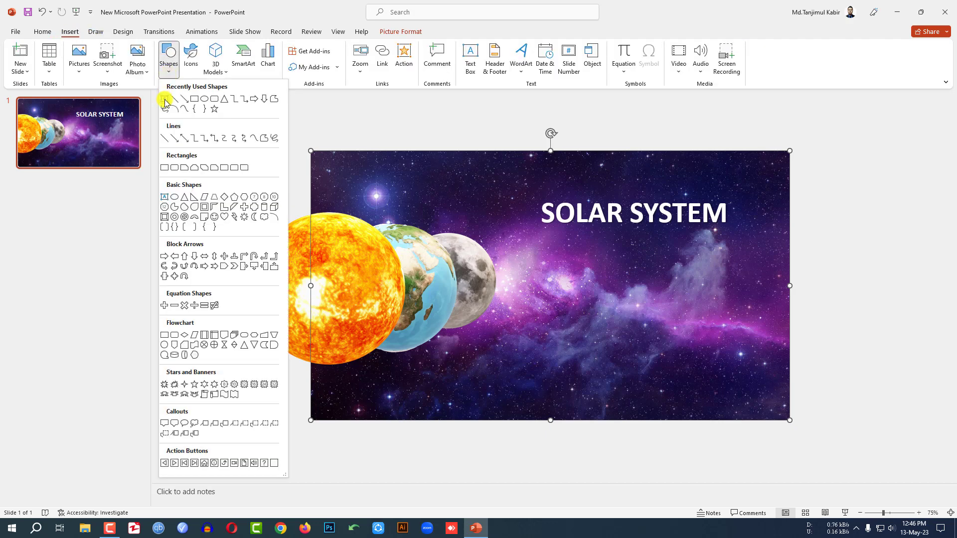
{"action": "left_click", "coordinate": [165, 102]}
{"action": "left_click_drag", "start_coordinate": [537, 245], "coordinate": [747, 402]}
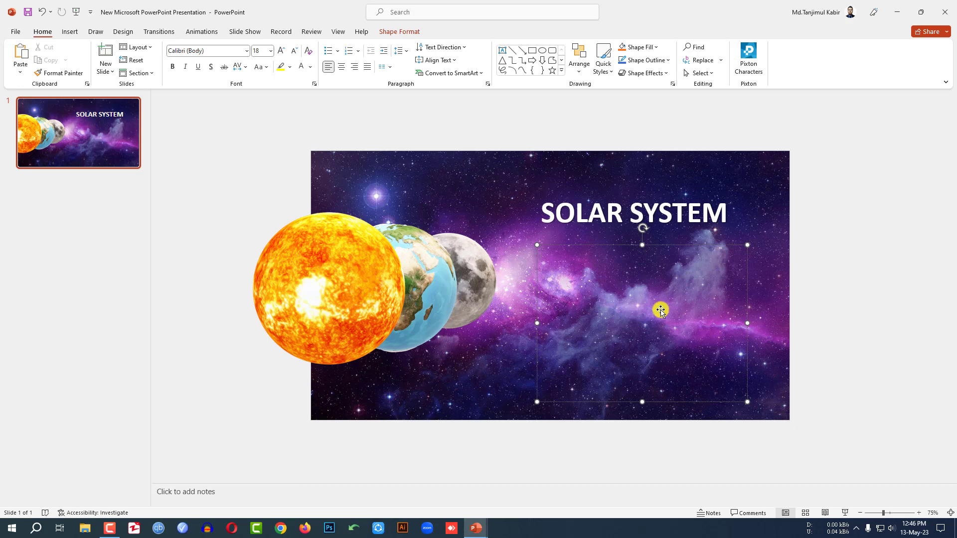
{"action": "type", "text": "Our solar system consists of our star, the Sun, and everything bound to it by gravity – the planets Mercury, Venus, Earth, Mars, Jupiter, Saturn, Uranus, and Neptune; dwarf planets such as Pluto; dozens of moons; and millions of asteroids, comets, and meteoroids. Beyond our own solar system, we have discovered thousands of planetary systems orbiting other stars in the Milky Way."}
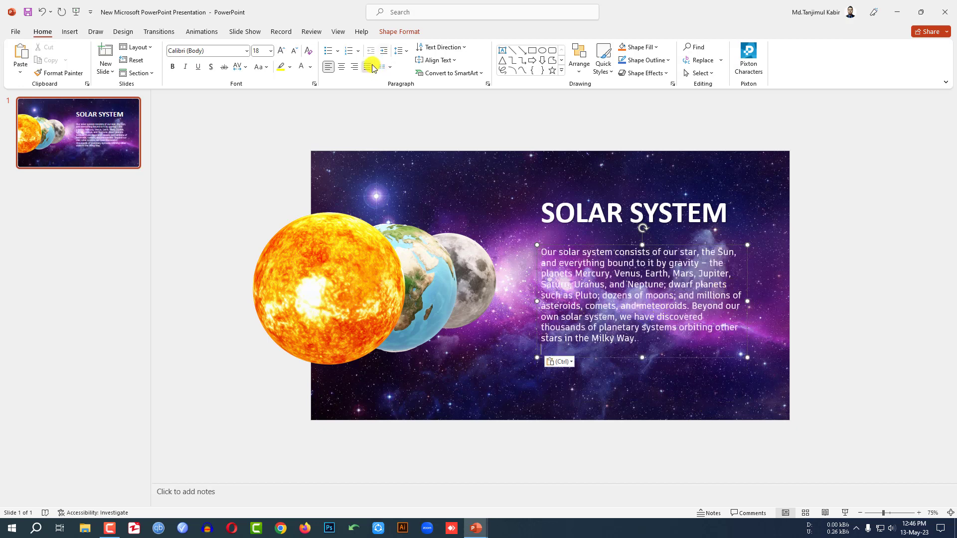
Justify the description and set it to Artifakt Element Book 20.
{"action": "triple_click", "coordinate": [646, 284]}
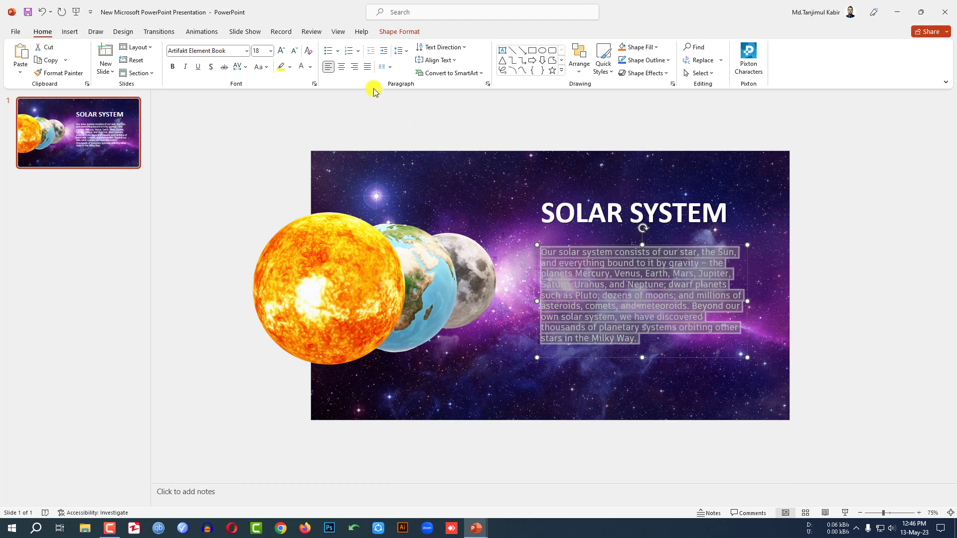
{"action": "left_click", "coordinate": [367, 66]}
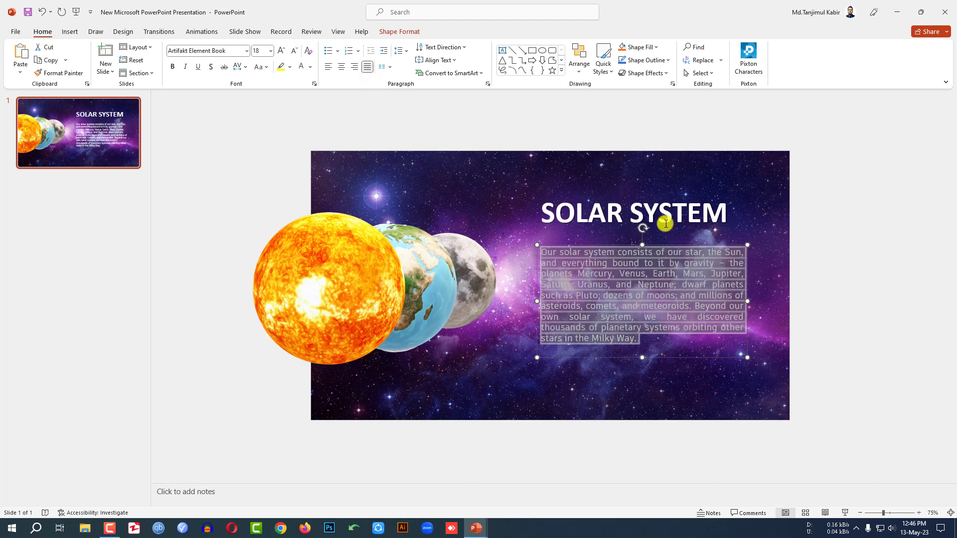
{"action": "left_click", "coordinate": [746, 300]}
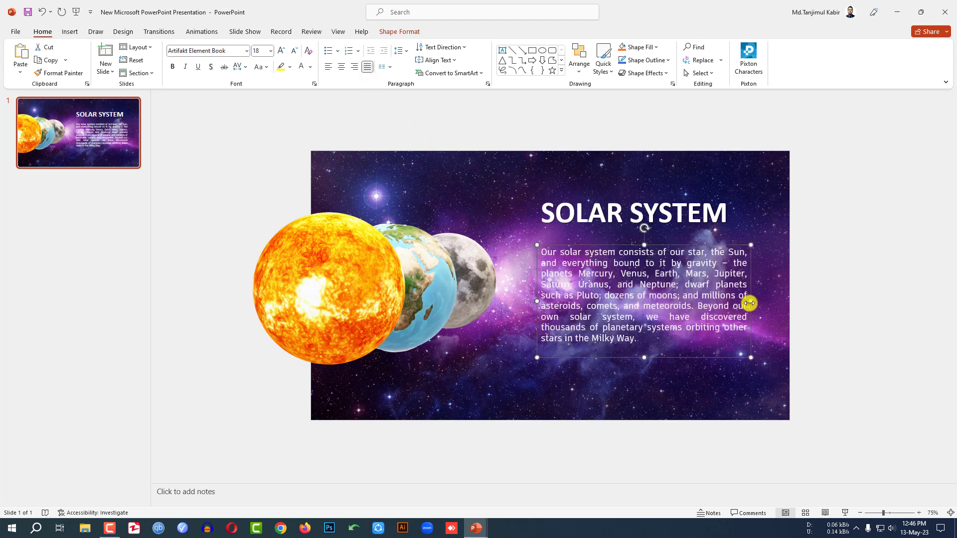
{"action": "triple_click", "coordinate": [656, 338]}
{"action": "left_click", "coordinate": [283, 51]}
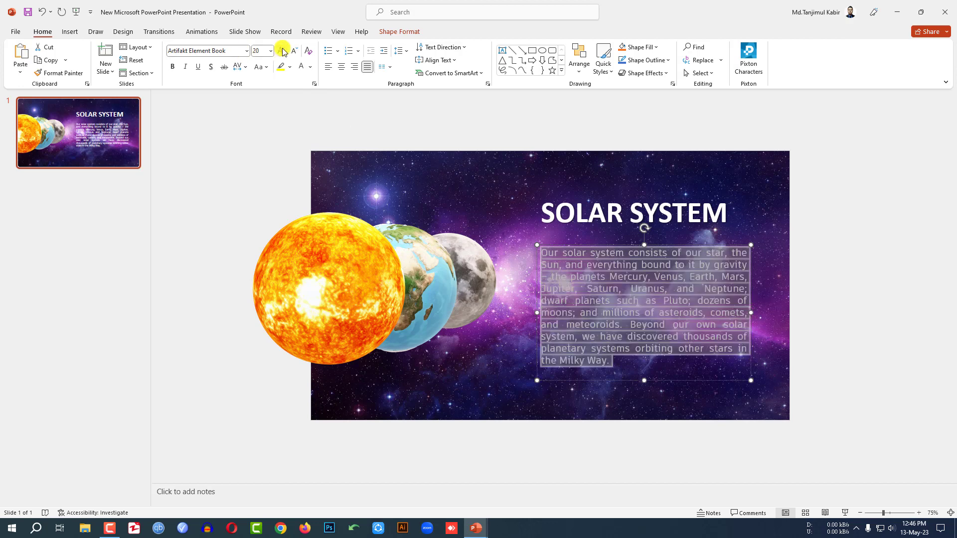
{"action": "triple_click", "coordinate": [633, 213]}
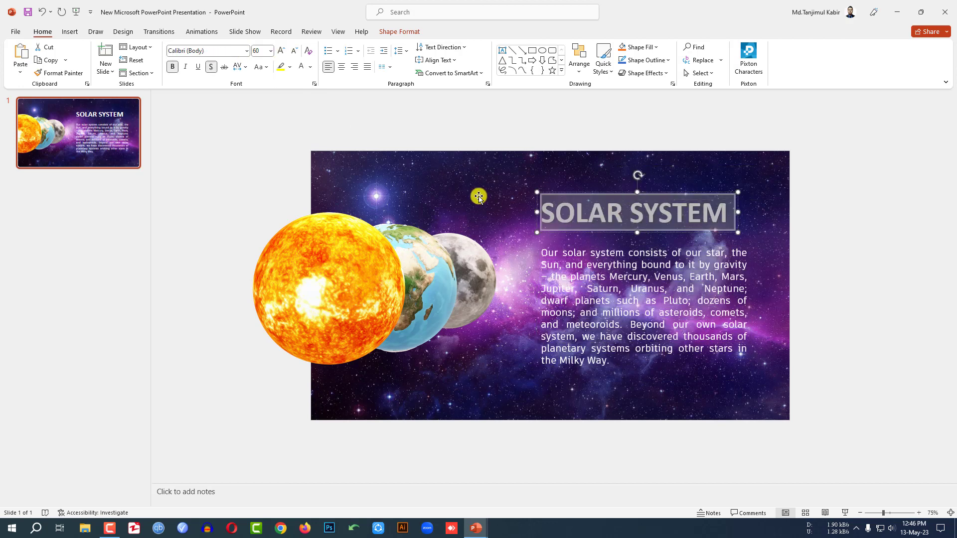
Change the SOLAR SYSTEM title font to Anton.
{"action": "left_click", "coordinate": [216, 52]}
{"action": "type", "text": "An"}
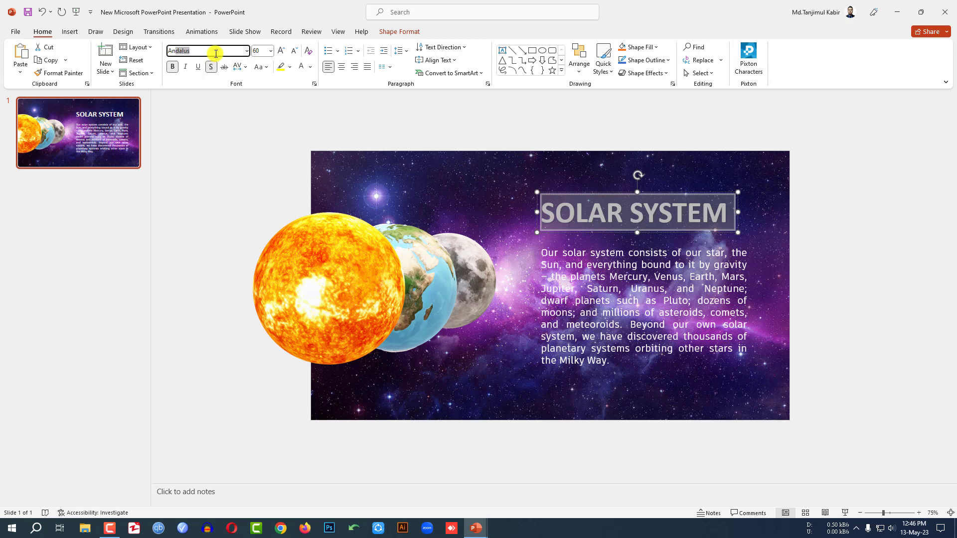
{"action": "type", "text": "ton"}
{"action": "key", "text": "Return"}
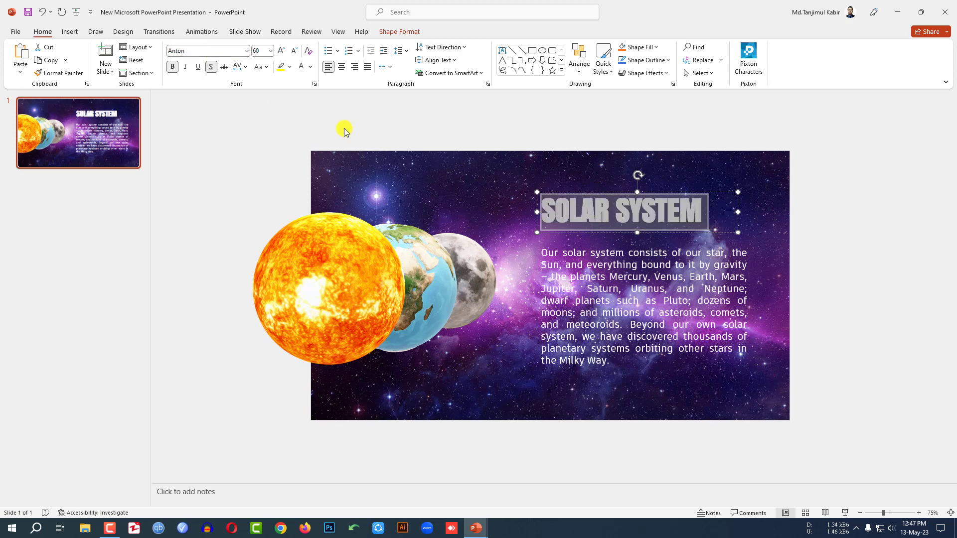
{"action": "triple_click", "coordinate": [644, 295]}
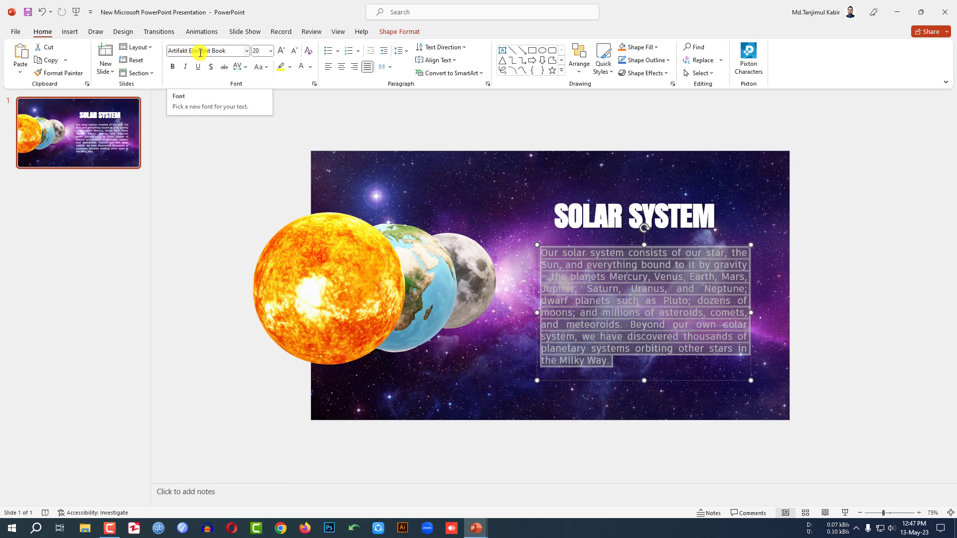
{"action": "left_click", "coordinate": [773, 298]}
Place a copy of the title just off the slide to the right.
{"action": "left_click", "coordinate": [722, 237]}
{"action": "left_click", "coordinate": [721, 236]}
{"action": "left_click_drag", "start_coordinate": [720, 236], "coordinate": [929, 216]}
{"action": "scroll", "coordinate": [766, 232], "scroll_direction": "down", "scroll_amount": 1}
{"action": "left_click", "coordinate": [673, 239]}
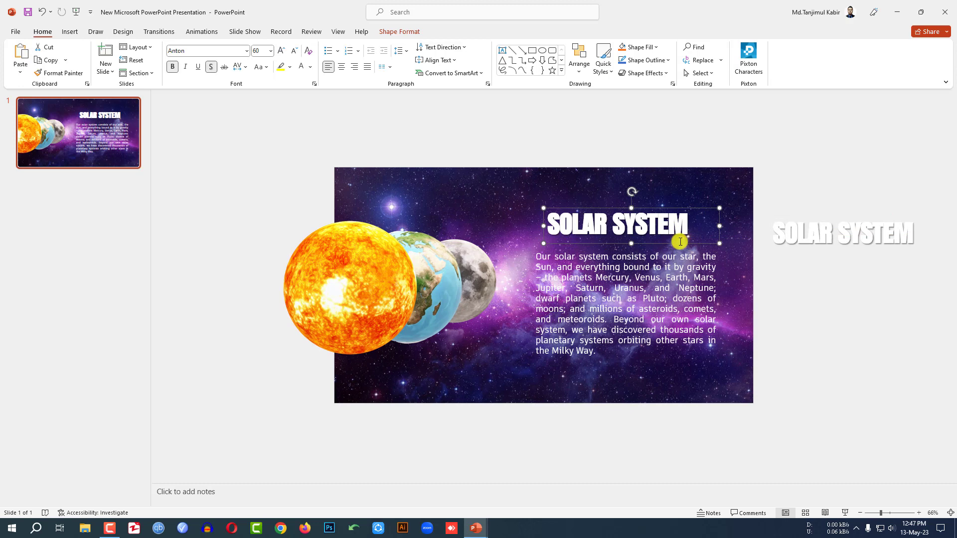
Duplicate the title twice and stack the copies off the slide below the first.
{"action": "key", "text": "ctrl+d"}
{"action": "left_click_drag", "start_coordinate": [682, 247], "coordinate": [903, 310]}
{"action": "left_click", "coordinate": [672, 228]}
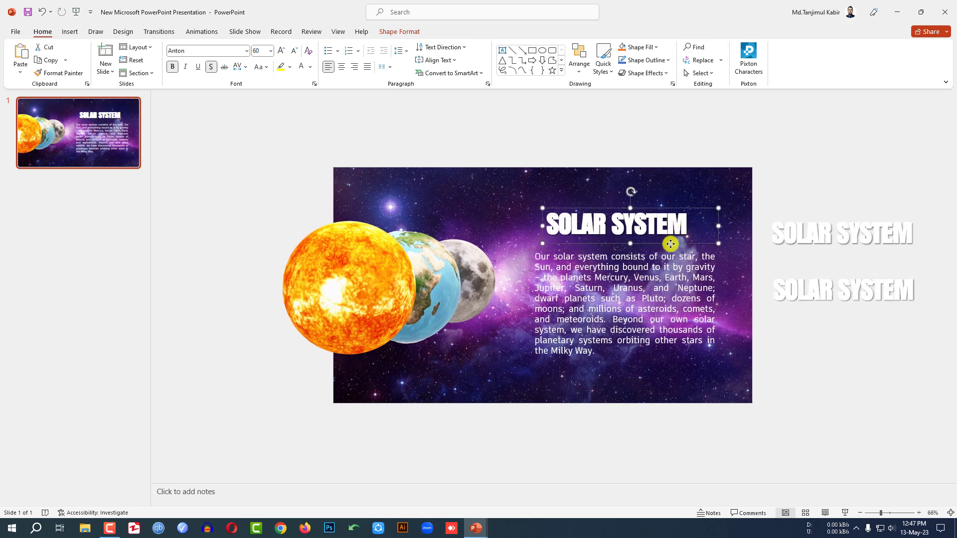
{"action": "key", "text": "ctrl+d"}
{"action": "left_click_drag", "start_coordinate": [683, 248], "coordinate": [915, 365]}
Retitle the three off-slide copies SUN, MOON and EARTH.
{"action": "left_click", "coordinate": [848, 240]}
{"action": "double_click", "coordinate": [849, 243]}
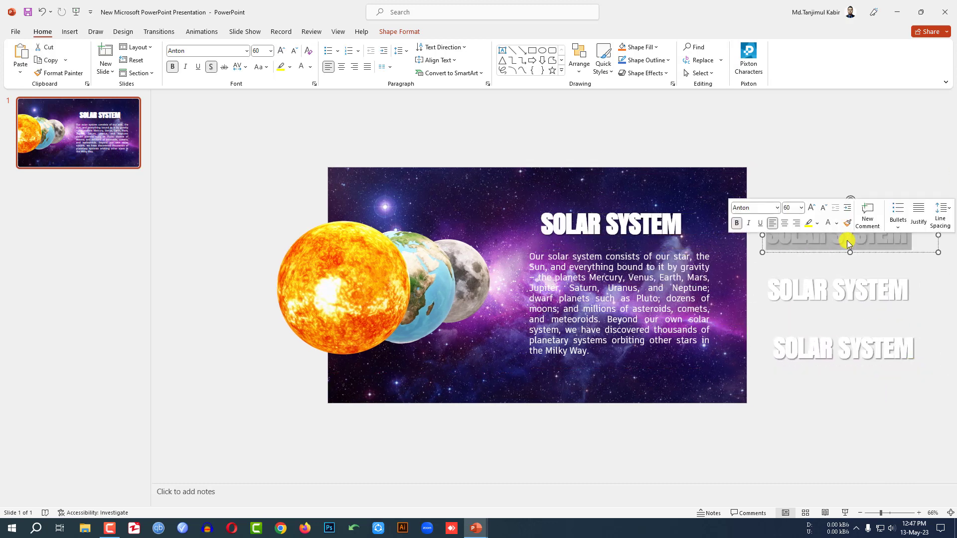
{"action": "type", "text": "SUN"}
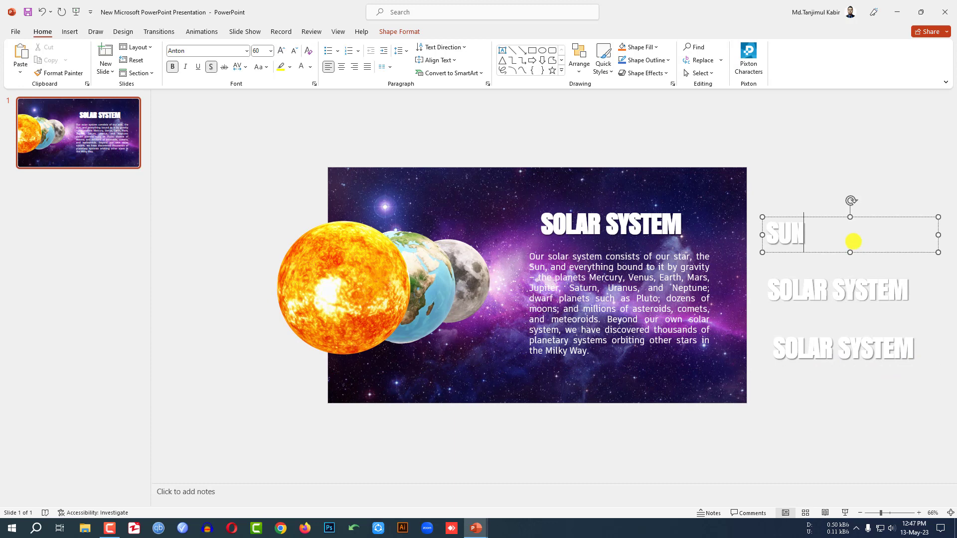
{"action": "double_click", "coordinate": [813, 288]}
{"action": "type", "text": "MOON"}
{"action": "double_click", "coordinate": [835, 349]}
{"action": "type", "text": "EARTH"}
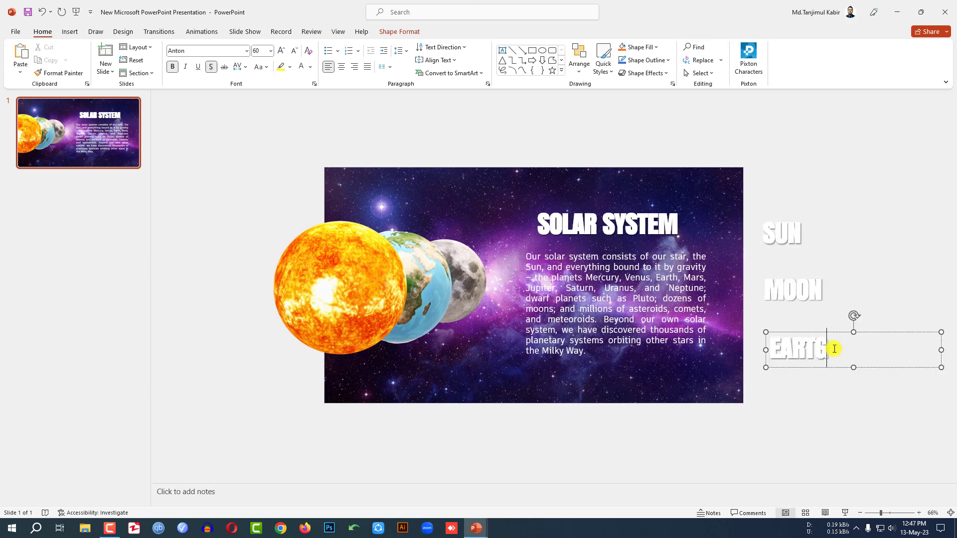
{"action": "left_click", "coordinate": [654, 280]}
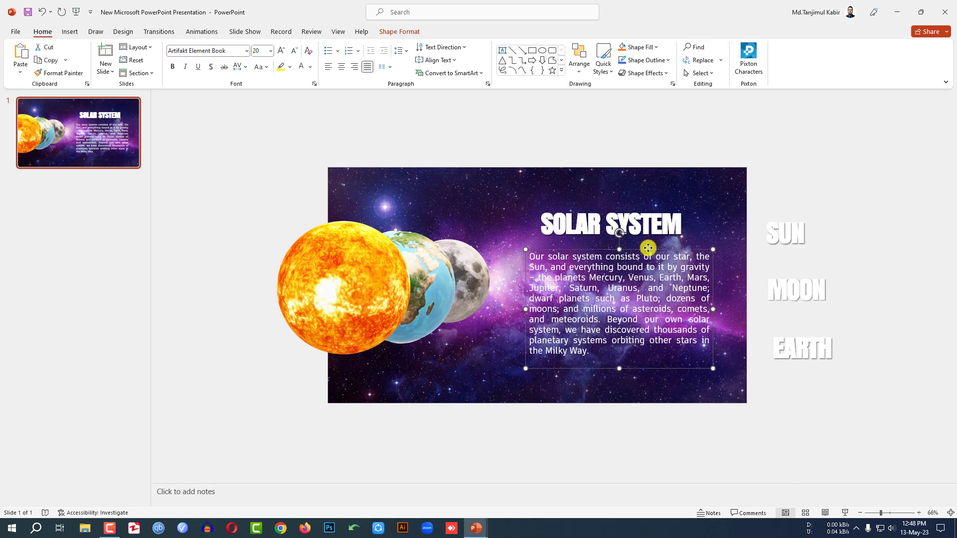
Place three copies of the description paragraph off the slide, two left and one above.
{"action": "left_click_drag", "start_coordinate": [642, 249], "coordinate": [264, 163]}
{"action": "scroll", "coordinate": [264, 132], "scroll_direction": "down", "scroll_amount": 2}
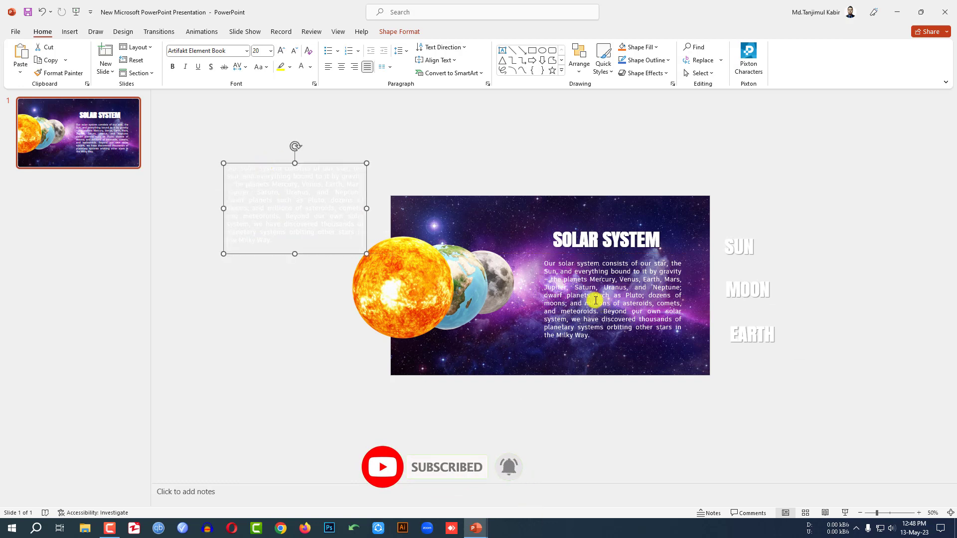
{"action": "left_click_drag", "start_coordinate": [329, 163], "coordinate": [581, 404]}
{"action": "left_click", "coordinate": [323, 165]}
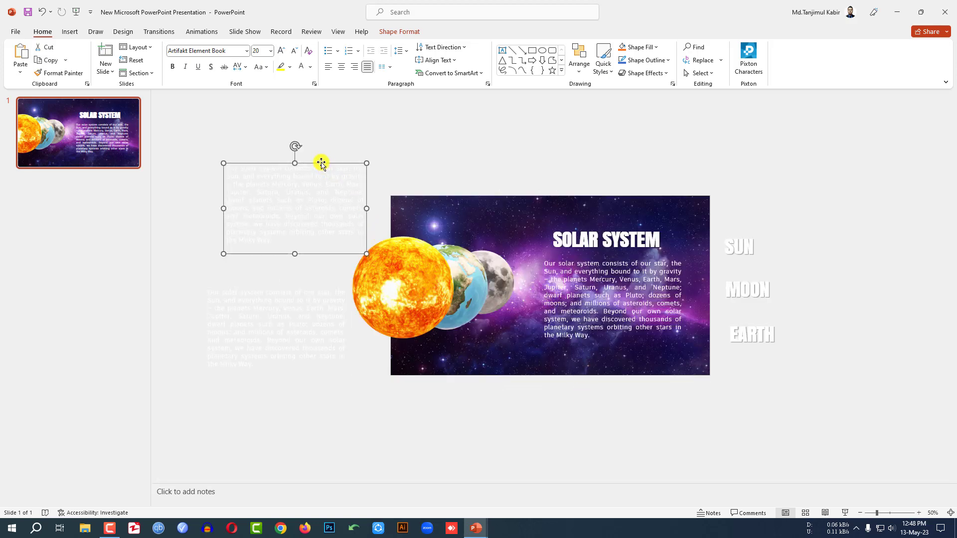
{"action": "key", "text": "ctrl+d"}
{"action": "left_click_drag", "start_coordinate": [369, 195], "coordinate": [610, 121]}
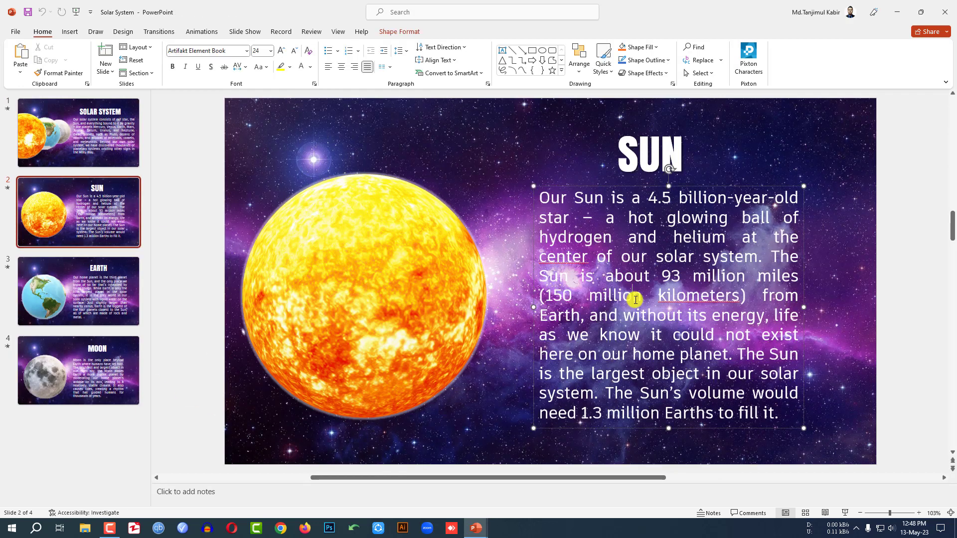
Paste the Sun description into the top paragraph copy and narrow its box.
{"action": "triple_click", "coordinate": [636, 300]}
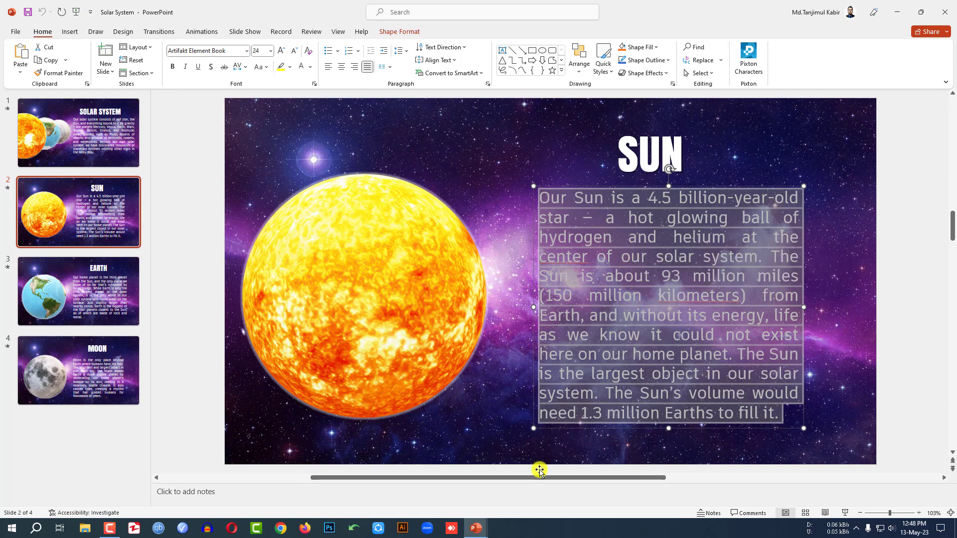
{"action": "mouse_move", "coordinate": [478, 527]}
{"action": "left_click", "coordinate": [421, 486]}
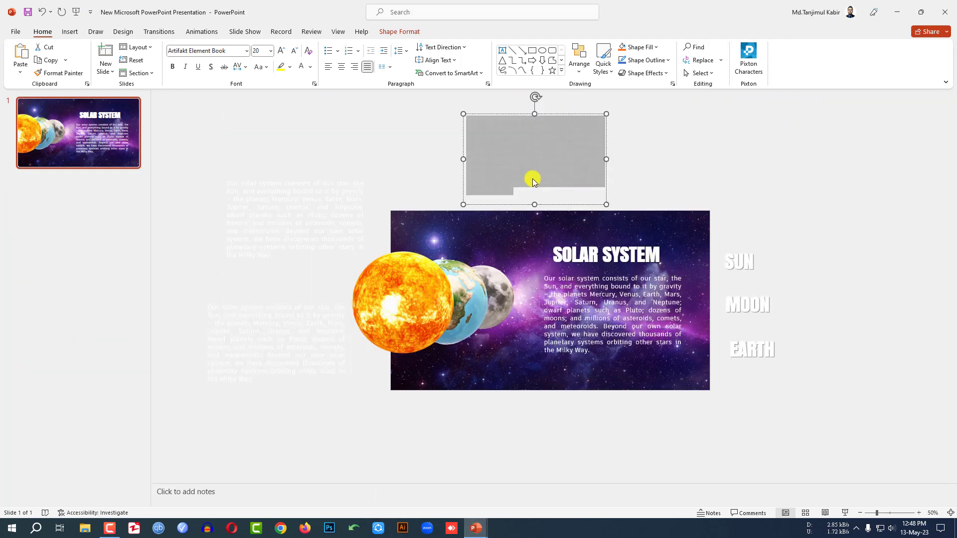
{"action": "key", "text": "ctrl+v"}
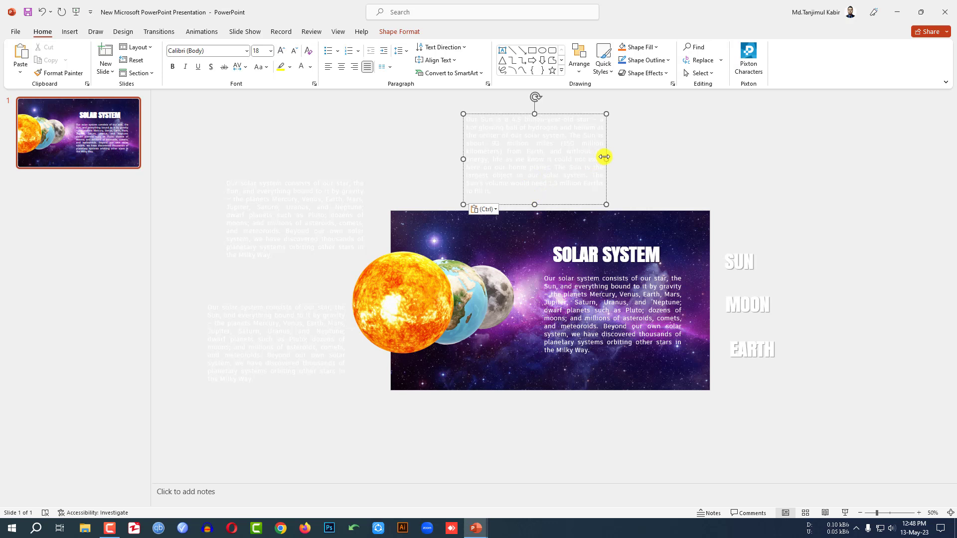
{"action": "left_click_drag", "start_coordinate": [606, 158], "coordinate": [587, 158]}
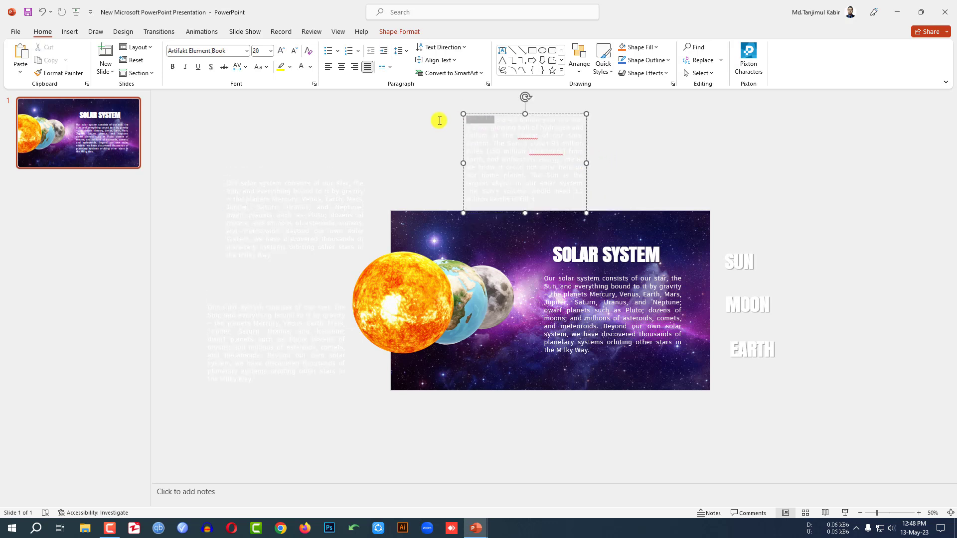
Paste the Moon description into the left paragraph copy and narrow its box.
{"action": "double_click", "coordinate": [316, 216]}
{"action": "mouse_move", "coordinate": [469, 534]}
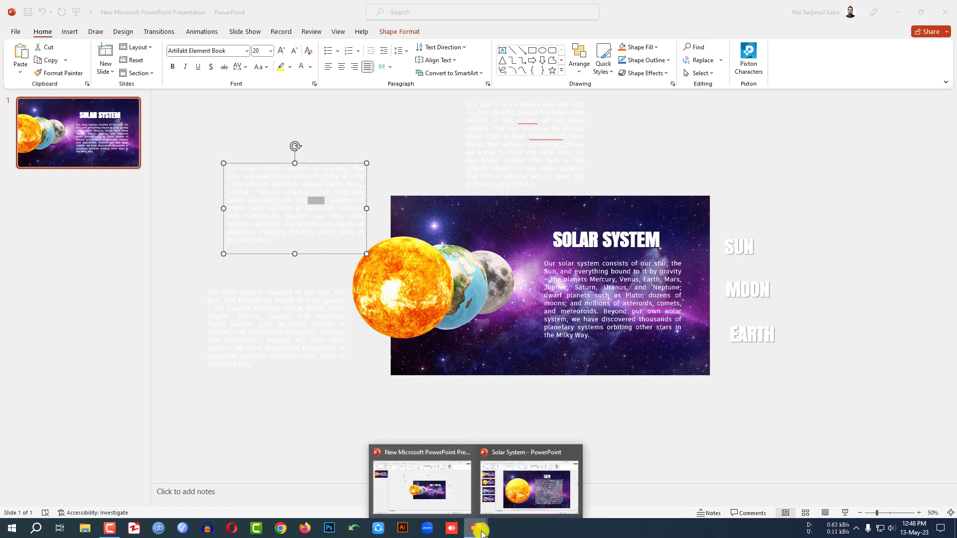
{"action": "left_click", "coordinate": [551, 488]}
{"action": "left_click", "coordinate": [115, 288]}
{"action": "key", "text": "alt+Tab"}
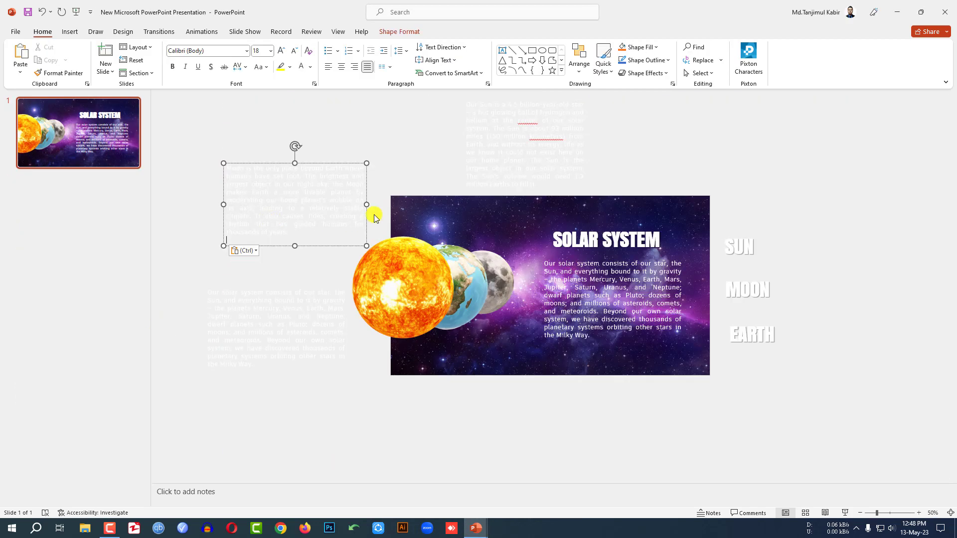
{"action": "left_click_drag", "start_coordinate": [368, 204], "coordinate": [331, 334]}
Finish placing the Earth text box and duplicate the title slide as slide 2.
{"action": "left_click", "coordinate": [362, 389]}
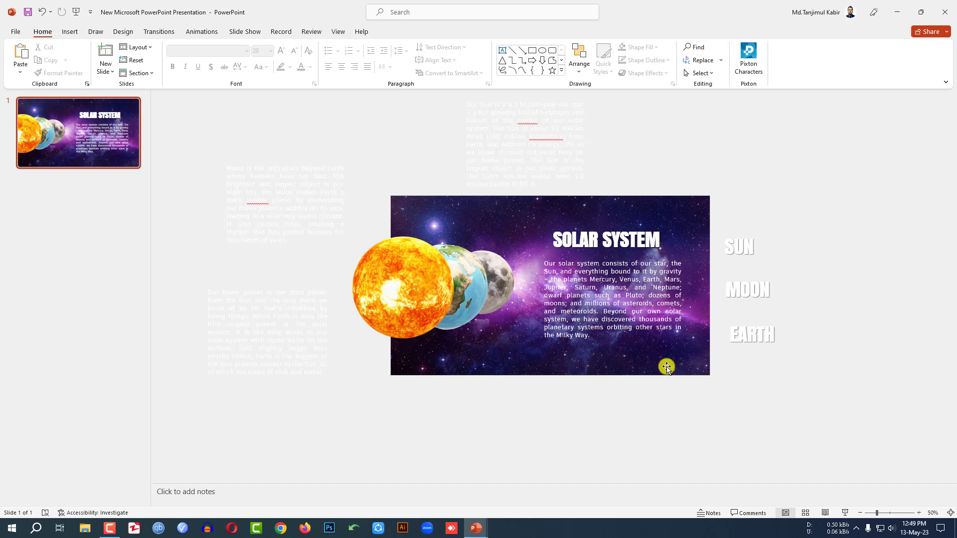
{"action": "right_click", "coordinate": [92, 151]}
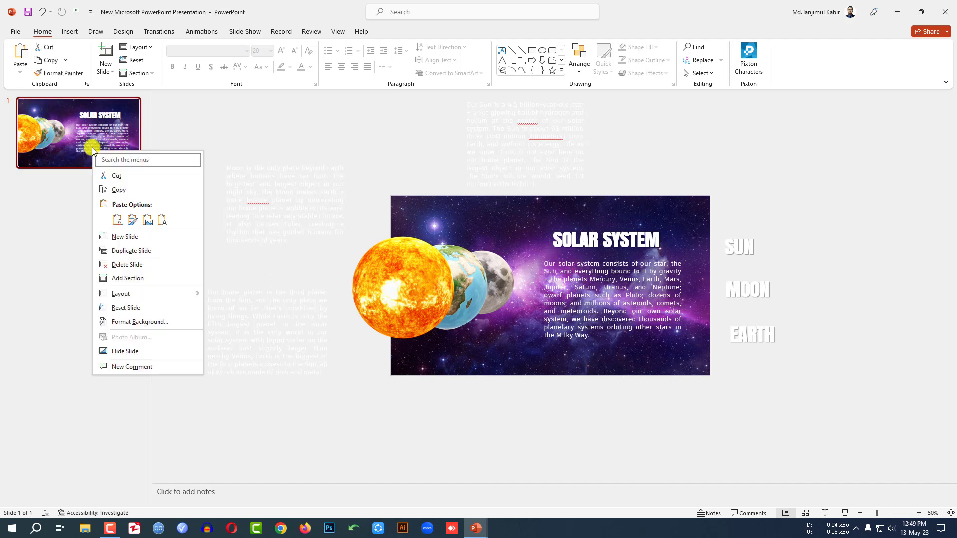
{"action": "left_click", "coordinate": [130, 251]}
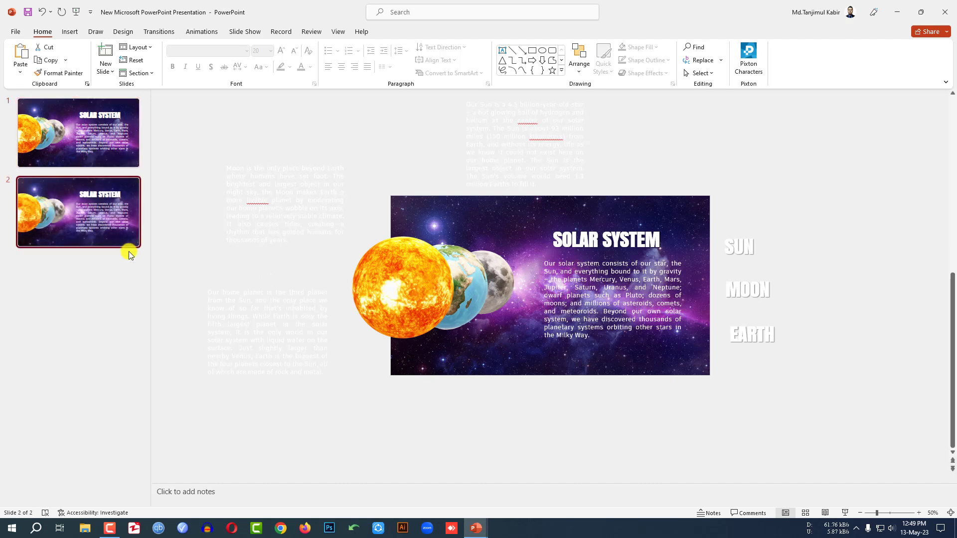
Move the Earth and Moon models off slide 2, and enlarge the Sun model on the left.
{"action": "left_click", "coordinate": [475, 292]}
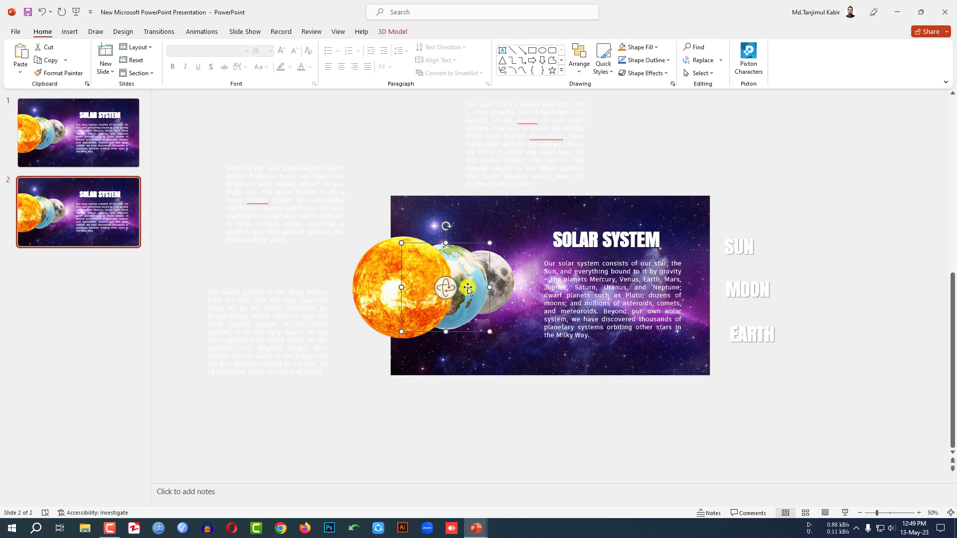
{"action": "left_click_drag", "start_coordinate": [464, 287], "coordinate": [831, 159]}
{"action": "left_click_drag", "start_coordinate": [485, 282], "coordinate": [606, 450]}
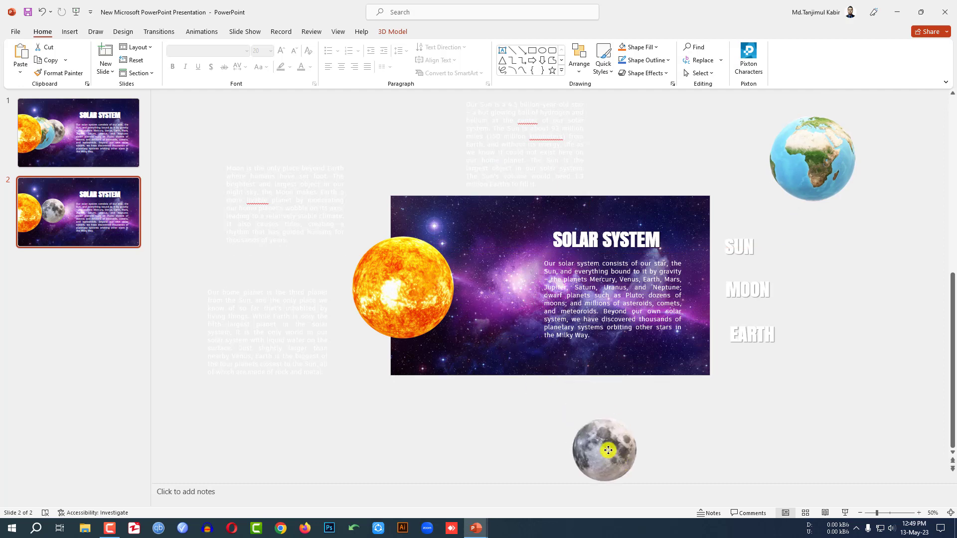
{"action": "left_click", "coordinate": [414, 294]}
{"action": "left_click_drag", "start_coordinate": [453, 231], "coordinate": [467, 218]}
{"action": "left_click_drag", "start_coordinate": [413, 278], "coordinate": [470, 295]}
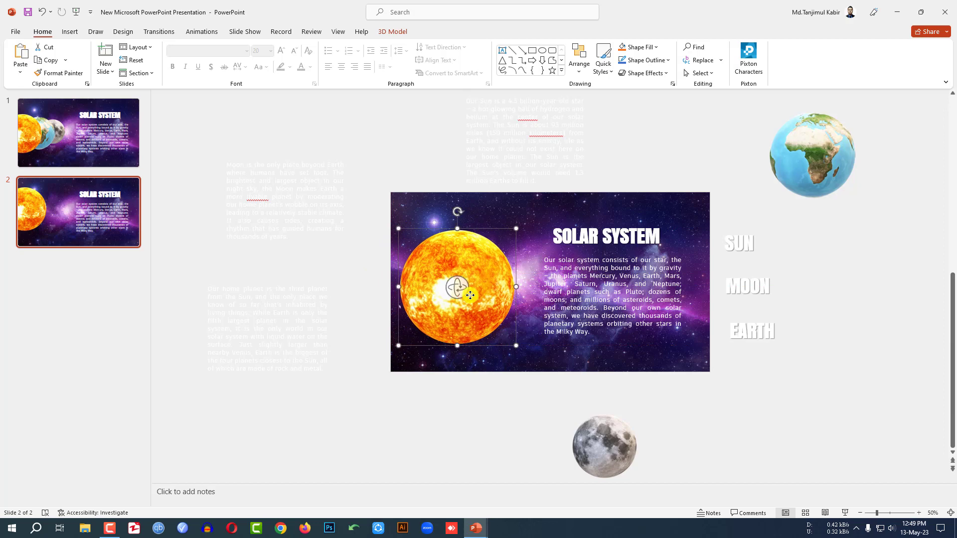
{"action": "left_click", "coordinate": [533, 290]}
Move the SOLAR SYSTEM title and its description paragraph off the slide.
{"action": "left_click", "coordinate": [636, 251]}
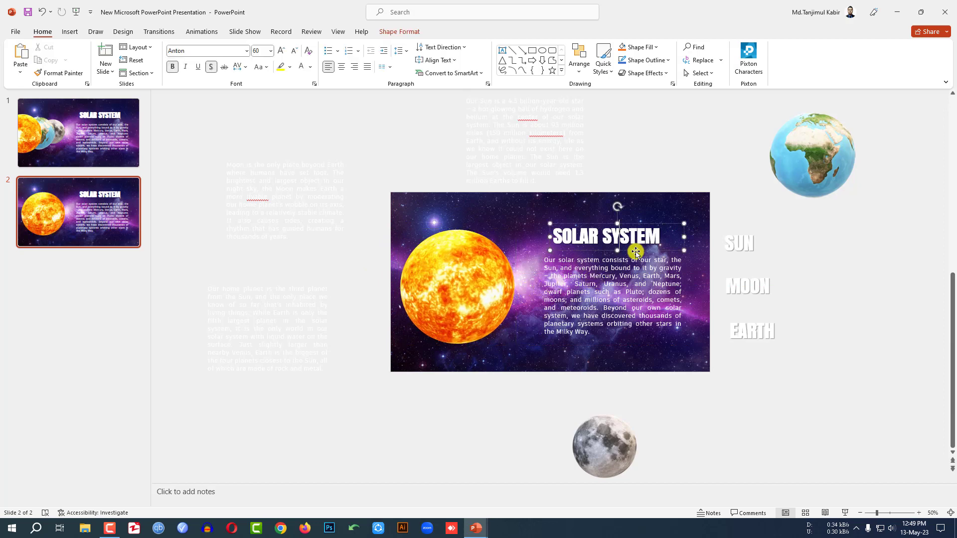
{"action": "left_click_drag", "start_coordinate": [636, 251], "coordinate": [893, 246]}
{"action": "left_click", "coordinate": [586, 347]}
{"action": "left_click_drag", "start_coordinate": [584, 347], "coordinate": [425, 473]}
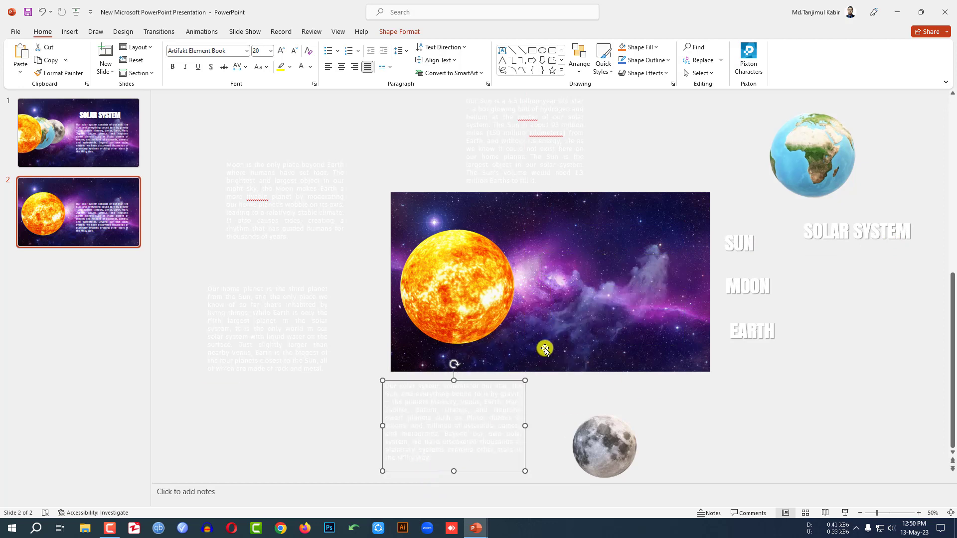
Place the SUN title, the Sun description and the sun model on the galaxy picture.
{"action": "left_click", "coordinate": [265, 292]}
{"action": "left_click_drag", "start_coordinate": [755, 256], "coordinate": [636, 247]}
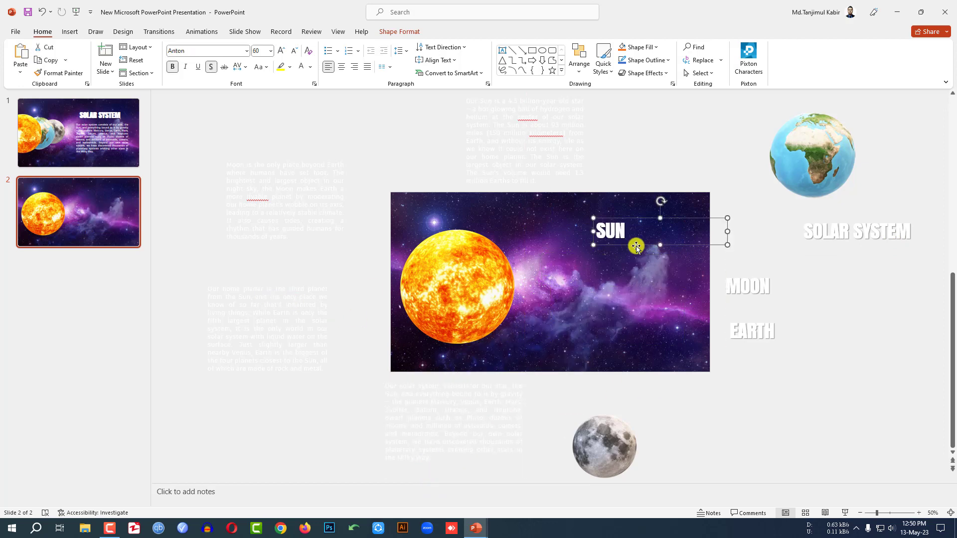
{"action": "left_click", "coordinate": [290, 189]}
{"action": "left_click", "coordinate": [515, 132]}
{"action": "left_click_drag", "start_coordinate": [508, 97], "coordinate": [596, 247]}
{"action": "left_click_drag", "start_coordinate": [479, 283], "coordinate": [489, 290]}
{"action": "left_click", "coordinate": [98, 214]}
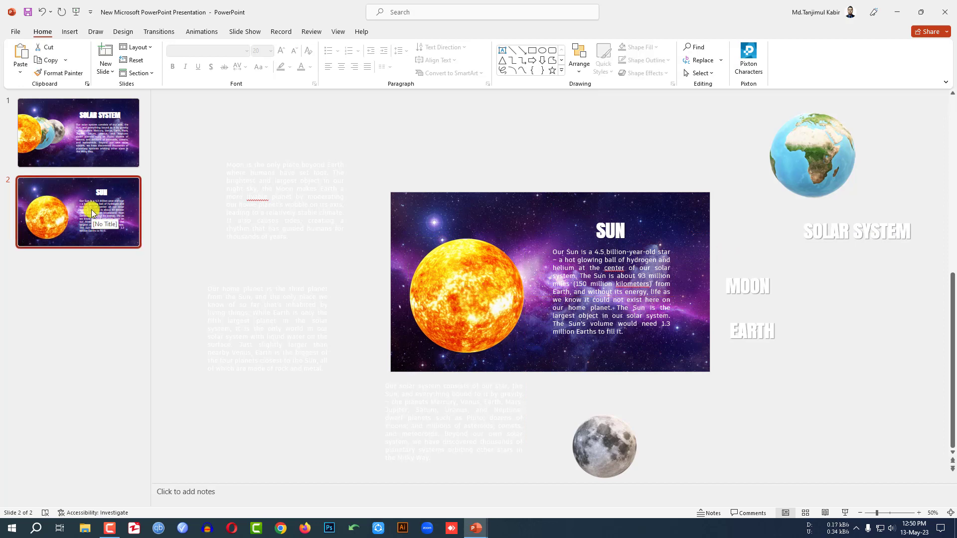
Duplicate the Sun slide as slide 3, then move the sun model, SUN title and description off it.
{"action": "right_click", "coordinate": [88, 208]}
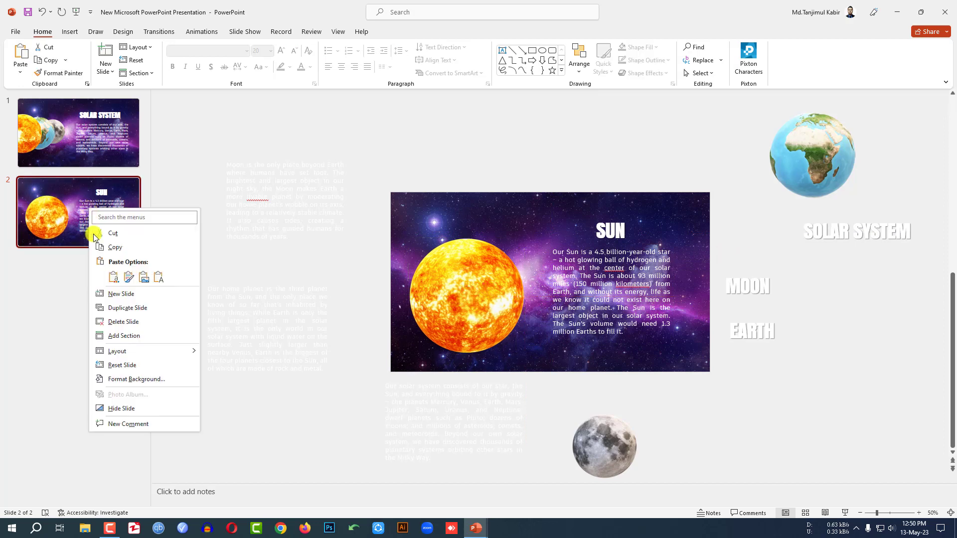
{"action": "left_click", "coordinate": [116, 306]}
{"action": "left_click_drag", "start_coordinate": [471, 296], "coordinate": [502, 103]}
{"action": "left_click_drag", "start_coordinate": [634, 246], "coordinate": [794, 412]}
{"action": "left_click", "coordinate": [617, 299]}
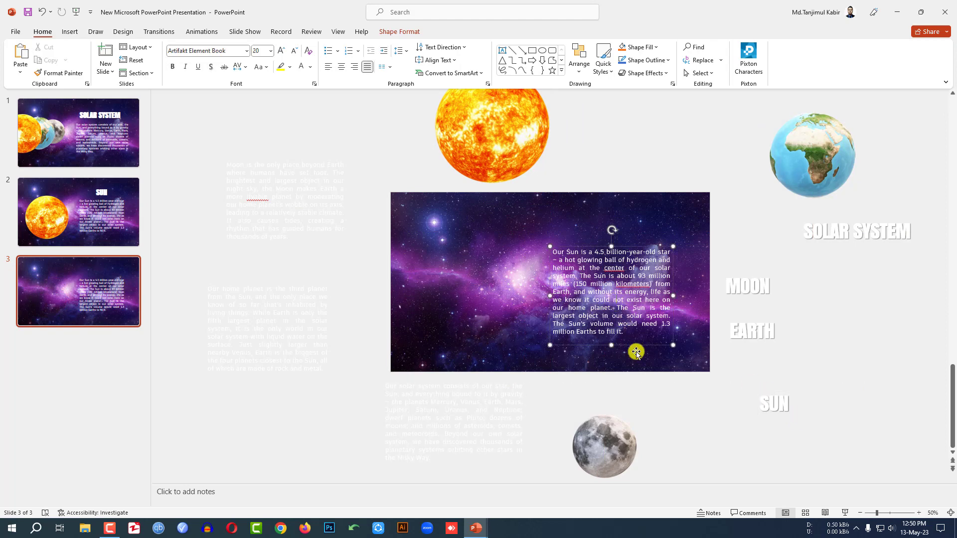
{"action": "left_click_drag", "start_coordinate": [634, 345], "coordinate": [281, 476]}
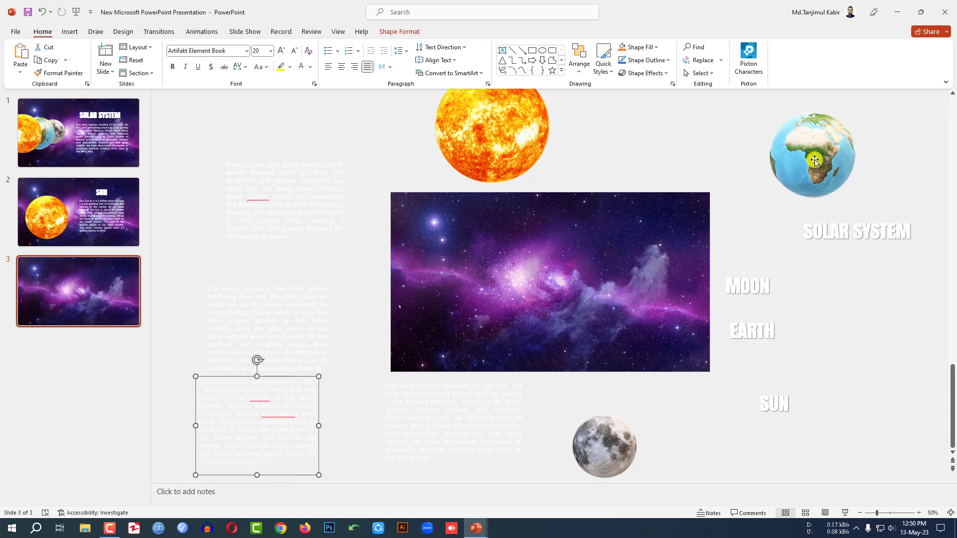
Bring the Earth globe onto the galaxy picture, enlarged and turned with Africa in front.
{"action": "left_click", "coordinate": [833, 162]}
{"action": "left_click_drag", "start_coordinate": [835, 153], "coordinate": [434, 280]}
{"action": "left_click_drag", "start_coordinate": [524, 340], "coordinate": [537, 349]}
{"action": "left_click_drag", "start_coordinate": [483, 300], "coordinate": [463, 287]}
Place the EARTH title and the Earth description beside the globe.
{"action": "left_click_drag", "start_coordinate": [773, 313], "coordinate": [628, 210]}
{"action": "left_click", "coordinate": [271, 239]}
{"action": "left_click", "coordinate": [269, 289]}
{"action": "left_click_drag", "start_coordinate": [290, 285], "coordinate": [639, 246]}
{"action": "left_click", "coordinate": [723, 295]}
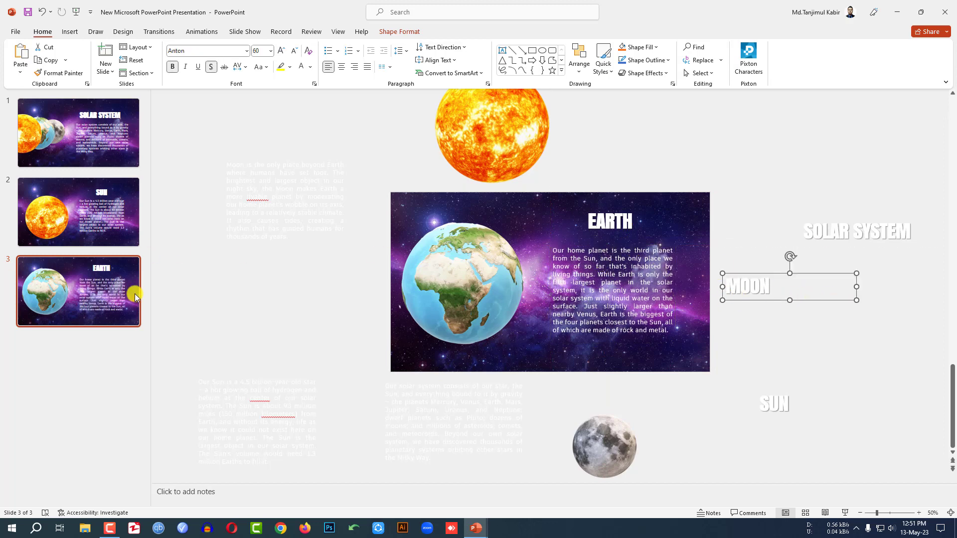
{"action": "right_click", "coordinate": [102, 279]}
Add slide 4, moving the Earth globe, title and description off and the moon model on.
{"action": "left_click", "coordinate": [133, 371]}
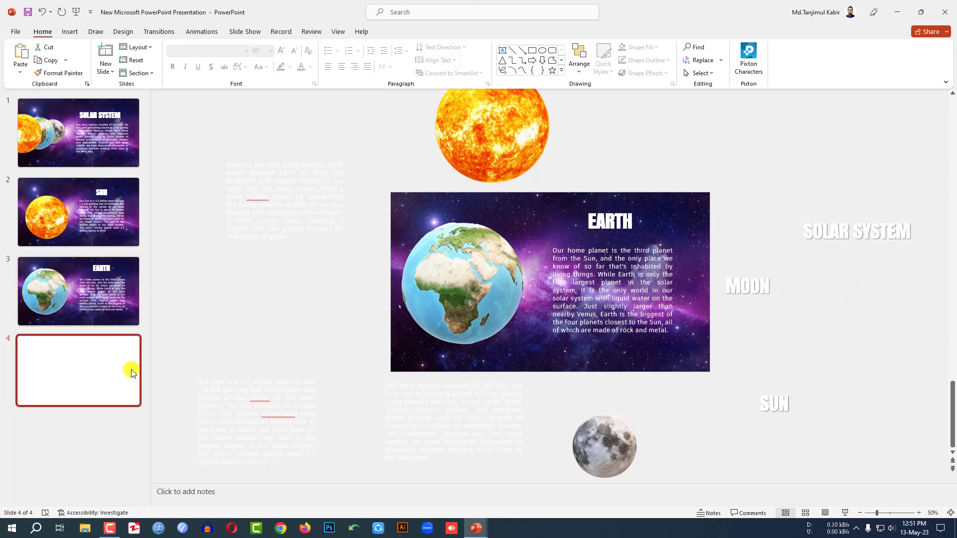
{"action": "left_click", "coordinate": [459, 278]}
{"action": "left_click_drag", "start_coordinate": [461, 280], "coordinate": [271, 298]}
{"action": "left_click_drag", "start_coordinate": [606, 444], "coordinate": [519, 360]}
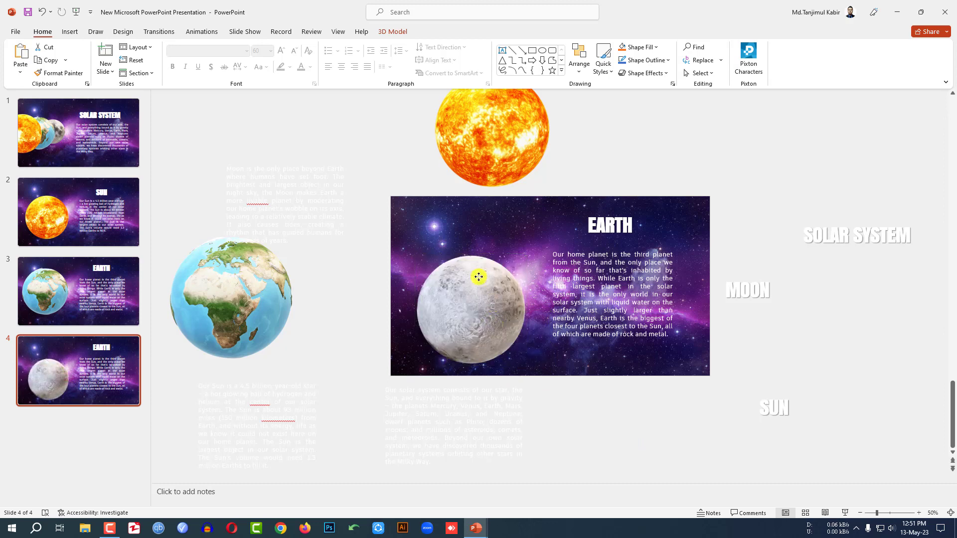
{"action": "left_click_drag", "start_coordinate": [640, 236], "coordinate": [640, 133]}
{"action": "left_click_drag", "start_coordinate": [616, 312], "coordinate": [885, 368]}
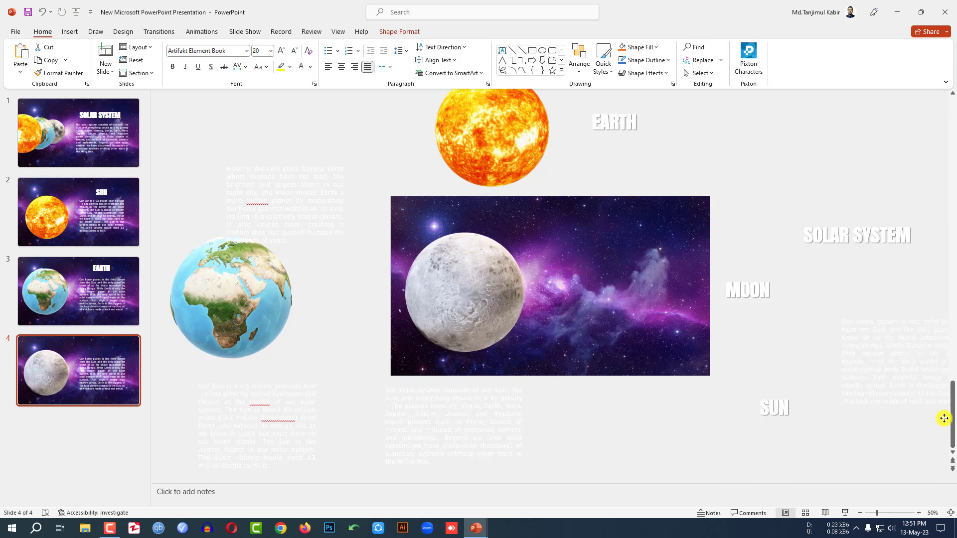
Place the MOON title and the Moon description below it beside the moon.
{"action": "left_click", "coordinate": [746, 291]}
{"action": "left_click_drag", "start_coordinate": [738, 297], "coordinate": [624, 244]}
{"action": "left_click", "coordinate": [268, 195]}
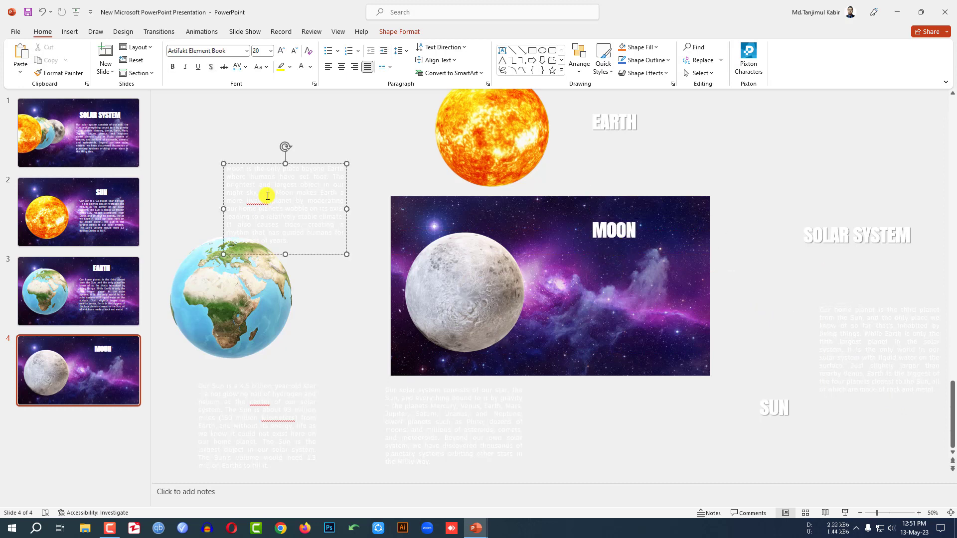
{"action": "left_click_drag", "start_coordinate": [298, 164], "coordinate": [632, 259]}
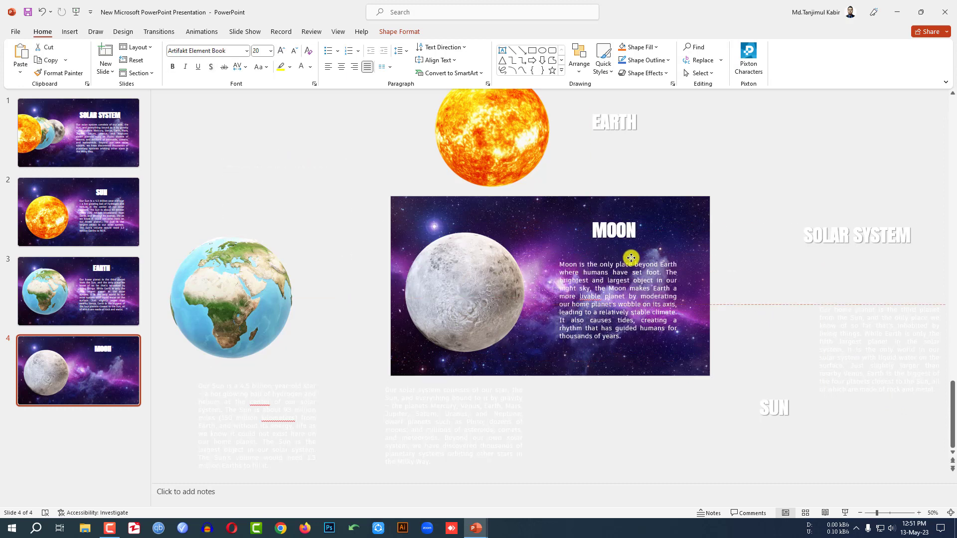
{"action": "left_click", "coordinate": [350, 290]}
Select the Sun, Earth and Moon models on slide 1 and open Format Object.
{"action": "left_click", "coordinate": [77, 155]}
{"action": "left_click", "coordinate": [408, 303]}
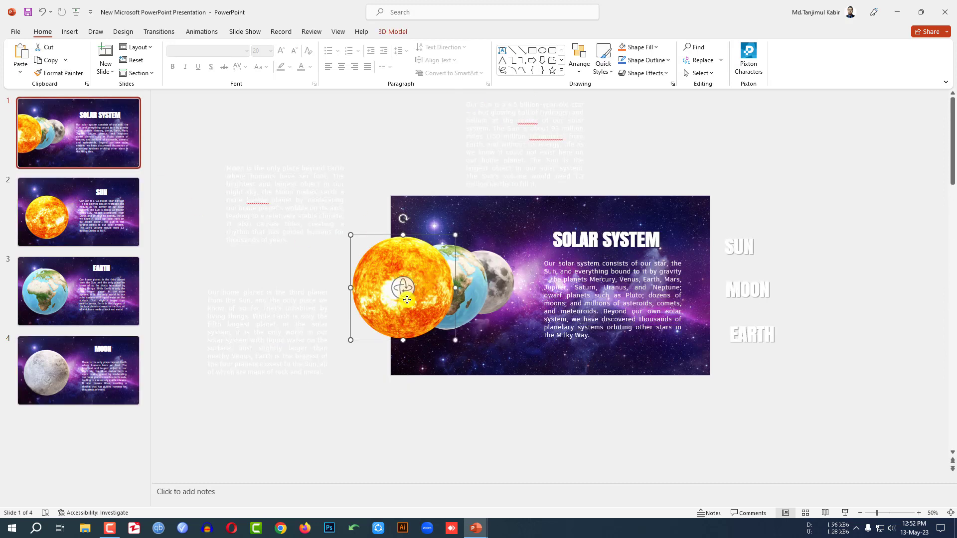
{"action": "left_click", "coordinate": [463, 287], "text": "shift"}
{"action": "left_click", "coordinate": [501, 286], "text": "shift"}
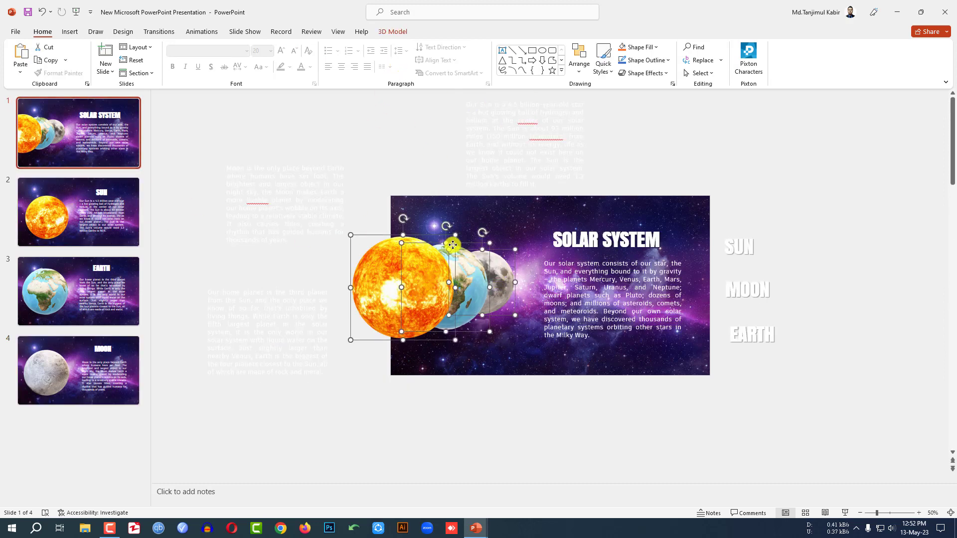
{"action": "right_click", "coordinate": [431, 266]}
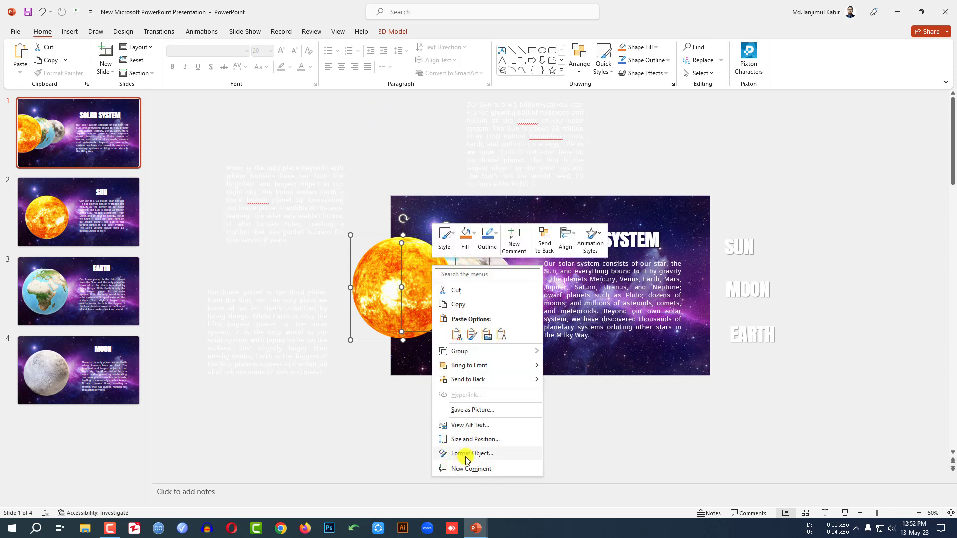
{"action": "left_click", "coordinate": [671, 330]}
Give the three models the first glow preset (5 pt, 60% transparency) in a theme colour.
{"action": "left_click", "coordinate": [851, 121]}
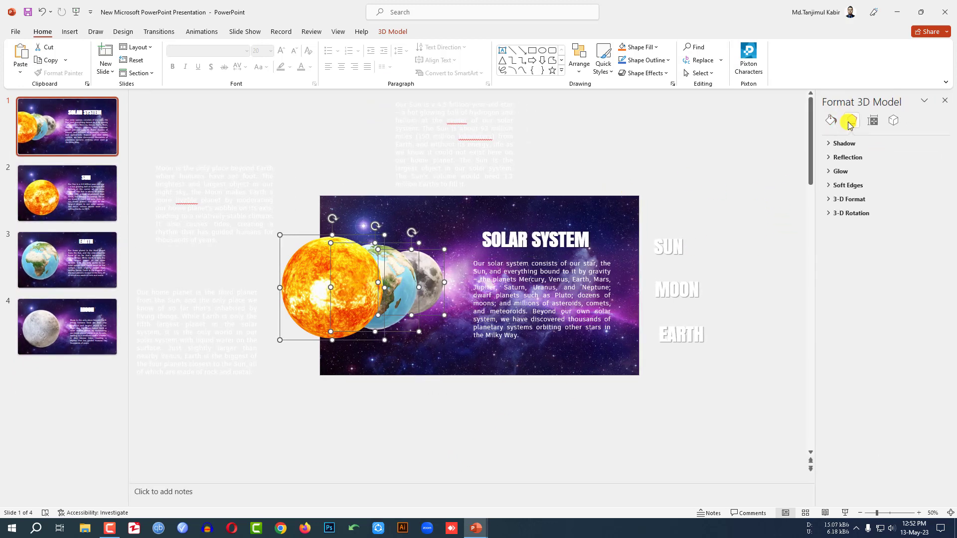
{"action": "left_click", "coordinate": [842, 173]}
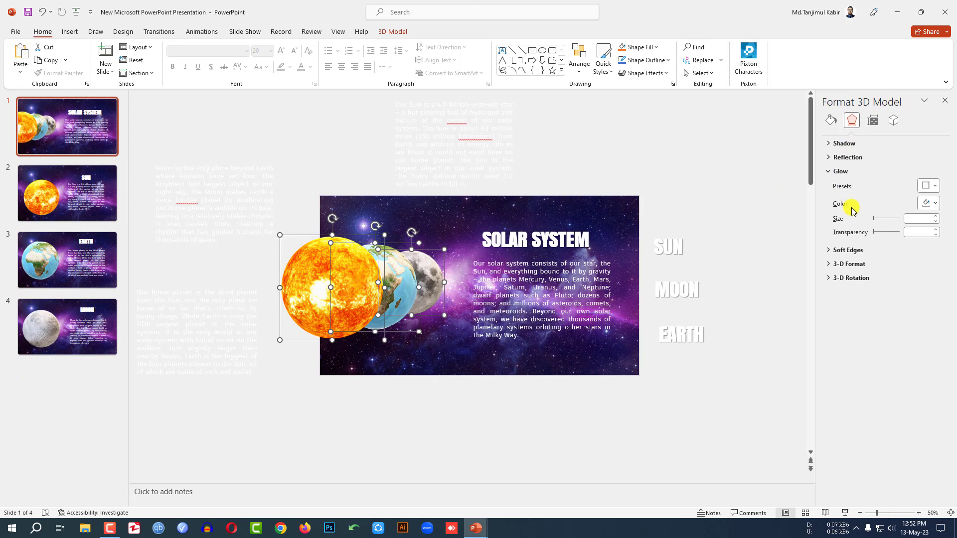
{"action": "left_click", "coordinate": [931, 187]}
{"action": "left_click", "coordinate": [801, 270]}
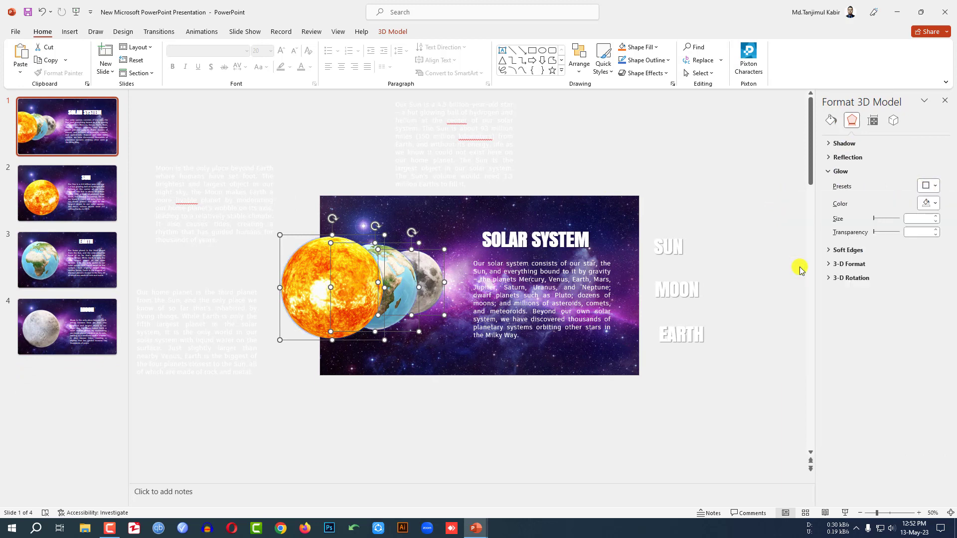
{"action": "left_click", "coordinate": [928, 203]}
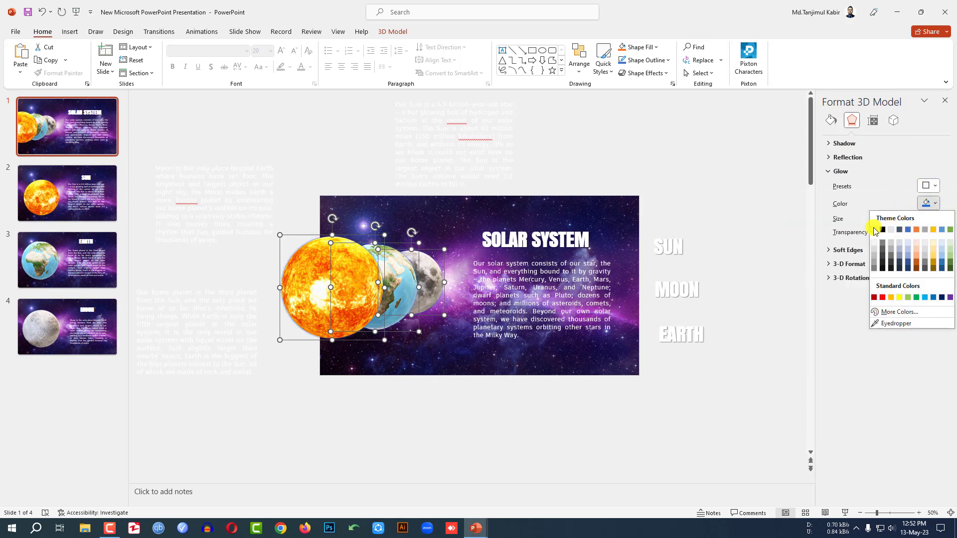
{"action": "left_click", "coordinate": [875, 230]}
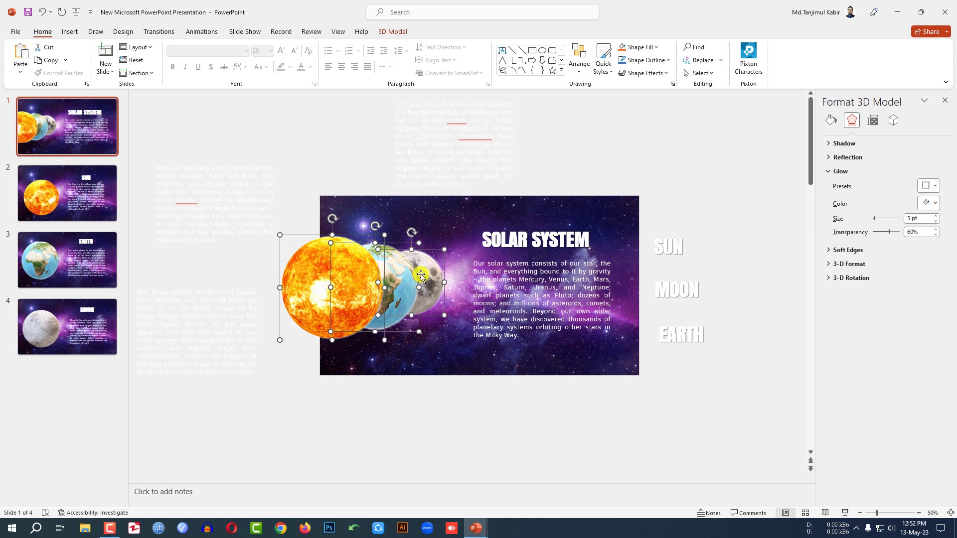
{"action": "left_click", "coordinate": [79, 196]}
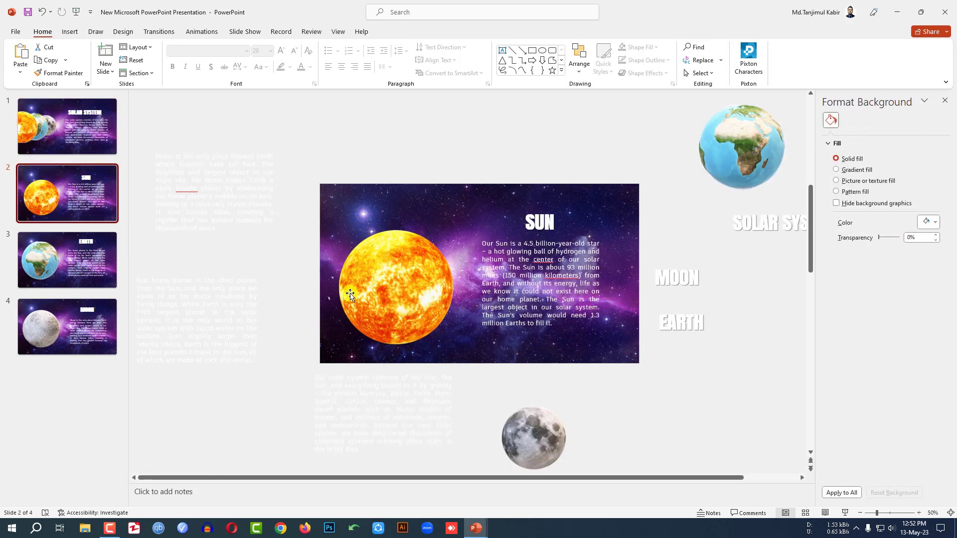
Give the sun model on slide 2 the first glow preset in white.
{"action": "left_click", "coordinate": [377, 294]}
{"action": "left_click", "coordinate": [852, 120]}
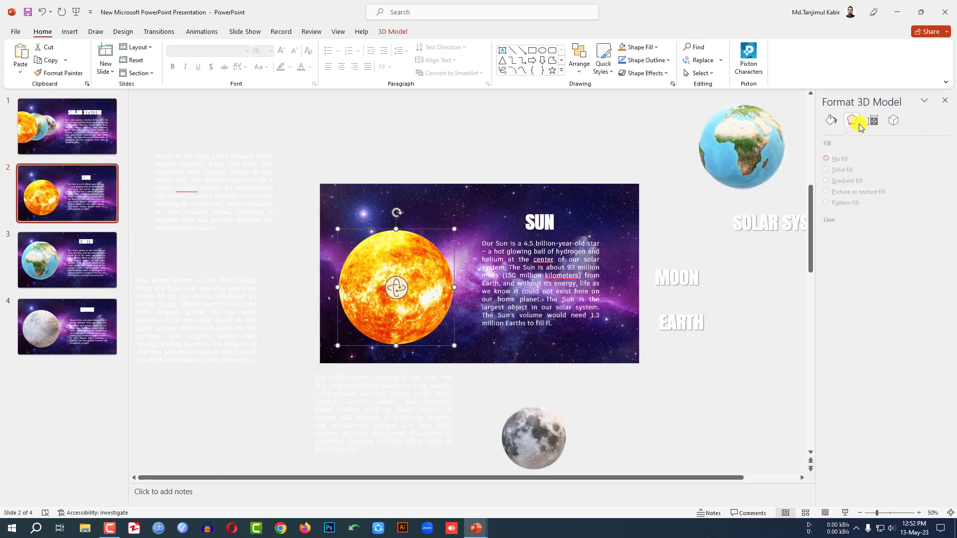
{"action": "left_click", "coordinate": [932, 187]}
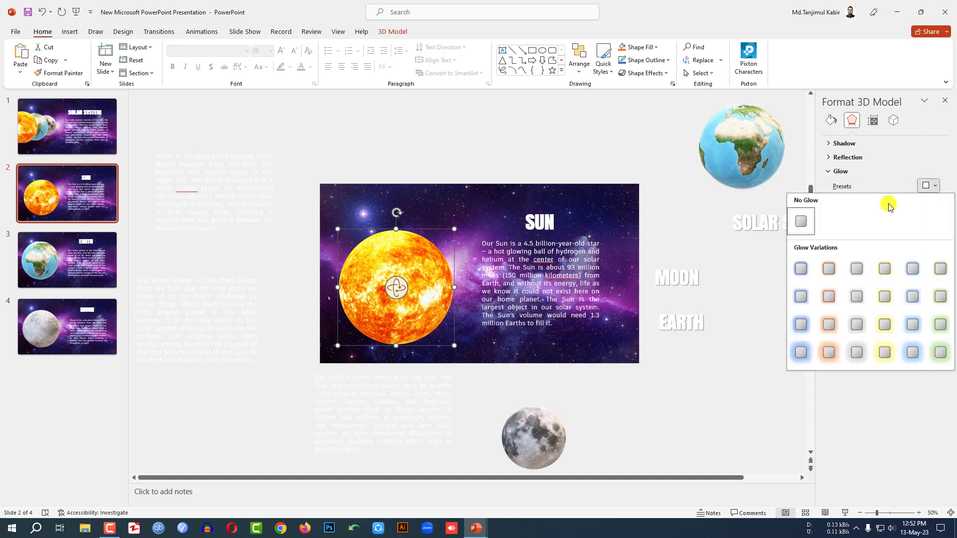
{"action": "left_click", "coordinate": [799, 269]}
{"action": "left_click", "coordinate": [935, 205]}
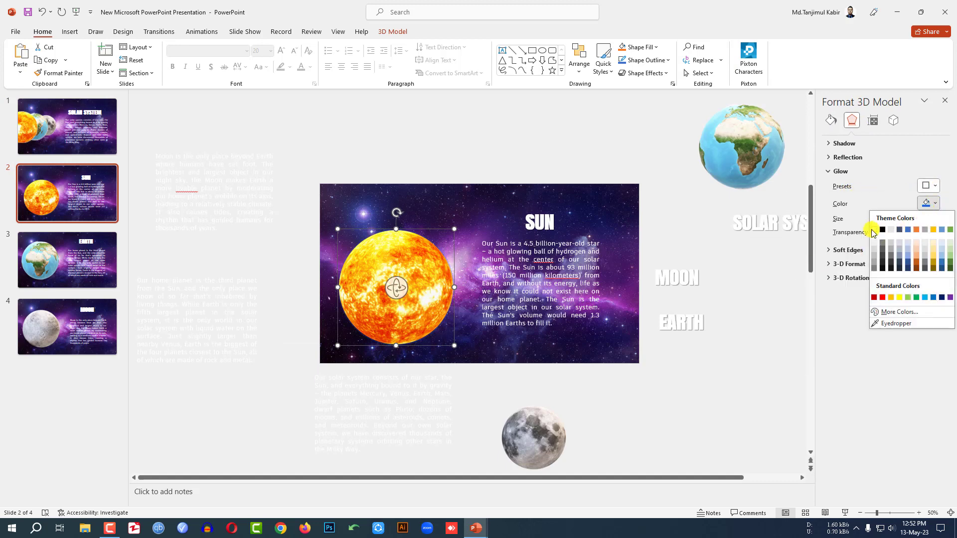
{"action": "left_click", "coordinate": [874, 230]}
Apply the first glow preset (5 pt, 60% transparency) to the Earth globe on slide 3.
{"action": "left_click", "coordinate": [95, 264]}
{"action": "left_click", "coordinate": [392, 276]}
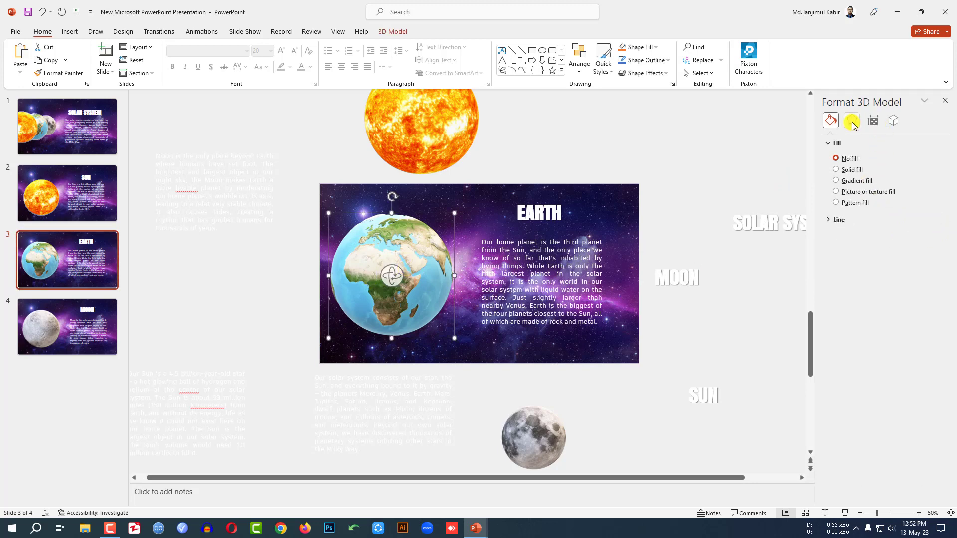
{"action": "left_click", "coordinate": [853, 121]}
{"action": "left_click", "coordinate": [928, 185]}
{"action": "left_click", "coordinate": [801, 268]}
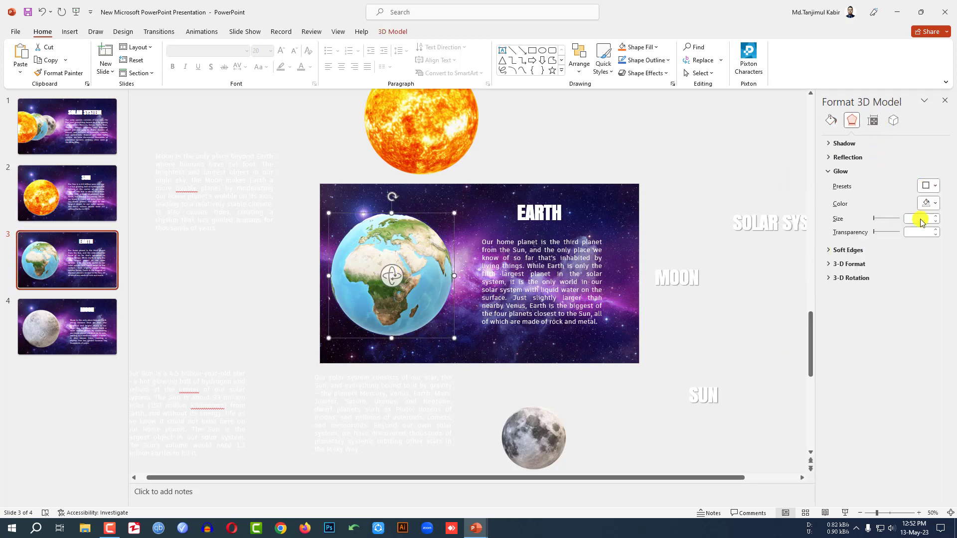
{"action": "left_click", "coordinate": [935, 204]}
{"action": "key", "text": "Escape"}
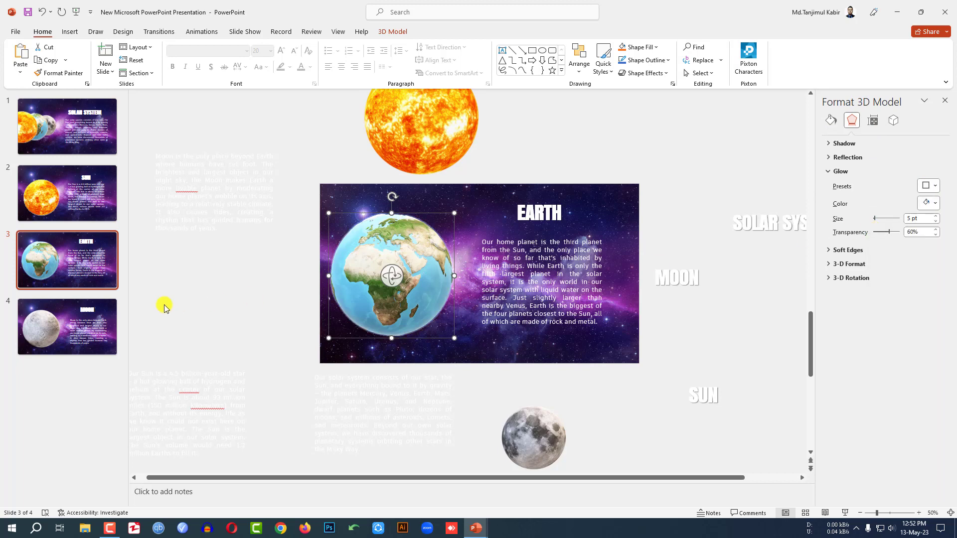
Apply a glow variation to the moon model on slide 4.
{"action": "left_click", "coordinate": [67, 327]}
{"action": "left_click", "coordinate": [387, 278]}
{"action": "left_click", "coordinate": [852, 120]}
{"action": "left_click", "coordinate": [928, 186]}
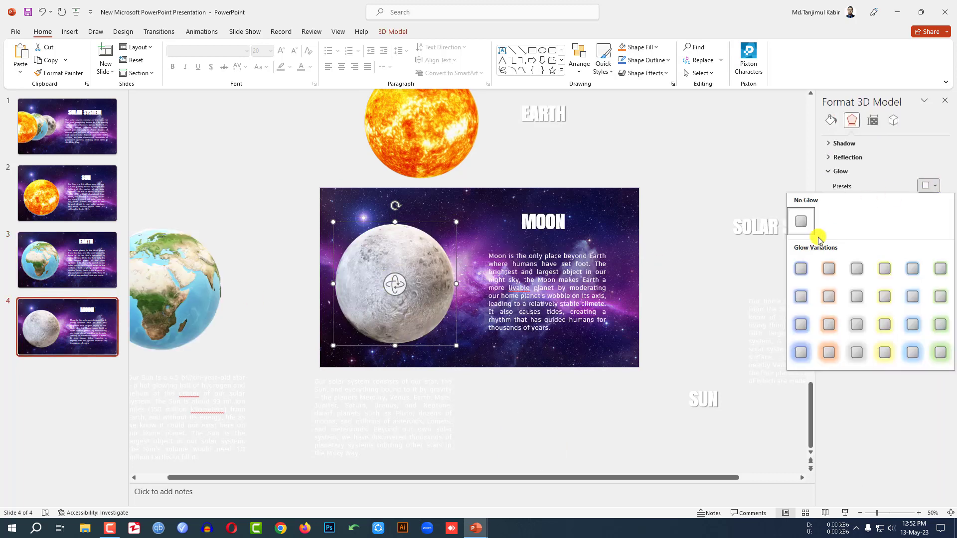
{"action": "left_click", "coordinate": [803, 276]}
{"action": "left_click", "coordinate": [934, 207]}
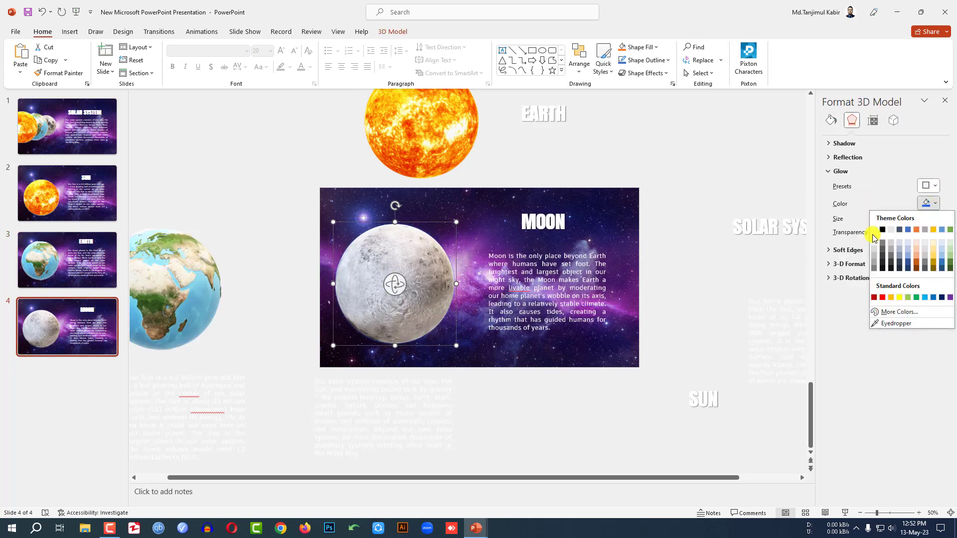